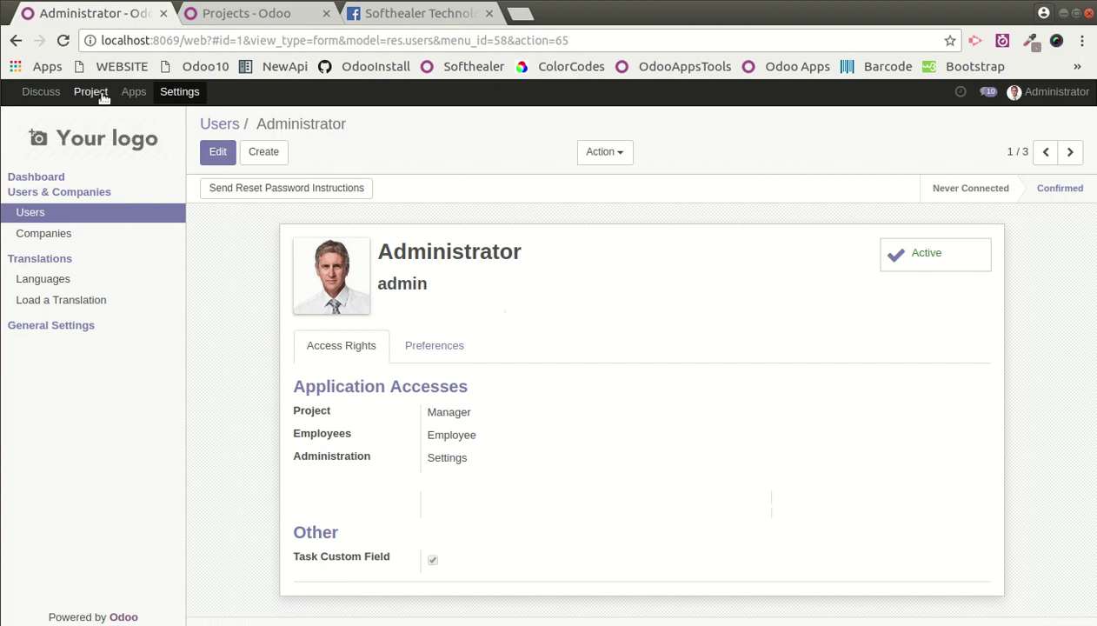
Step: Open the "Improve+clean code and functionality" task from the Project app's task list
{"action": "left_click", "coordinate": [94, 92]}
{"action": "left_click", "coordinate": [62, 41]}
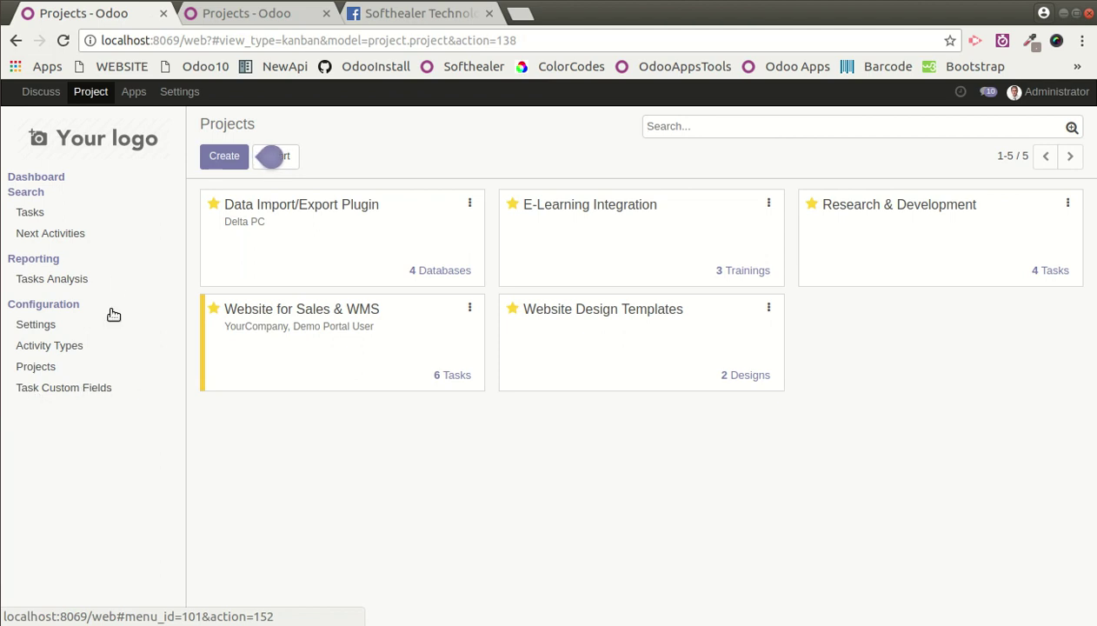
{"action": "left_click", "coordinate": [35, 214]}
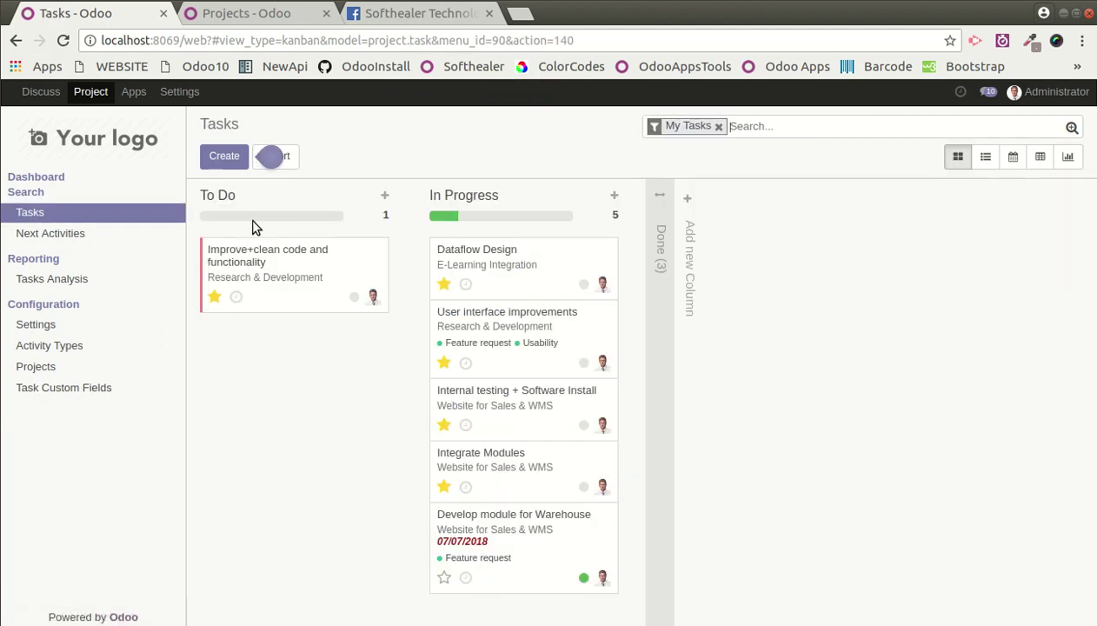
{"action": "left_click", "coordinate": [245, 264]}
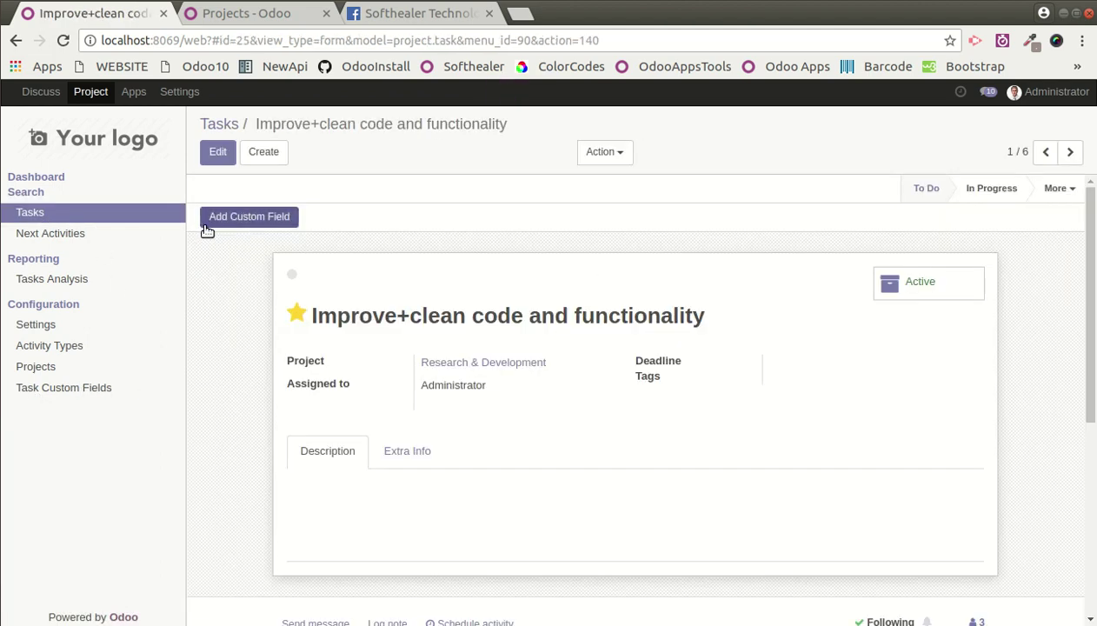
Step: Start a custom field with technical name x_no_of_task, label "Task" and type integer
{"action": "left_click", "coordinate": [237, 219]}
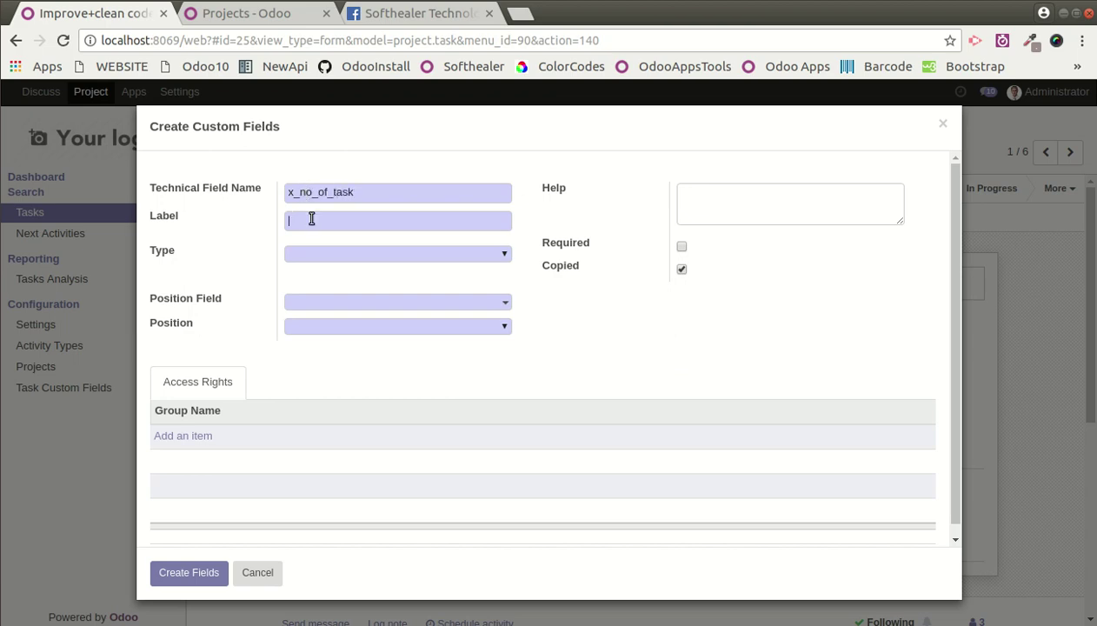
{"action": "left_click", "coordinate": [392, 254]}
{"action": "key", "text": "i"}
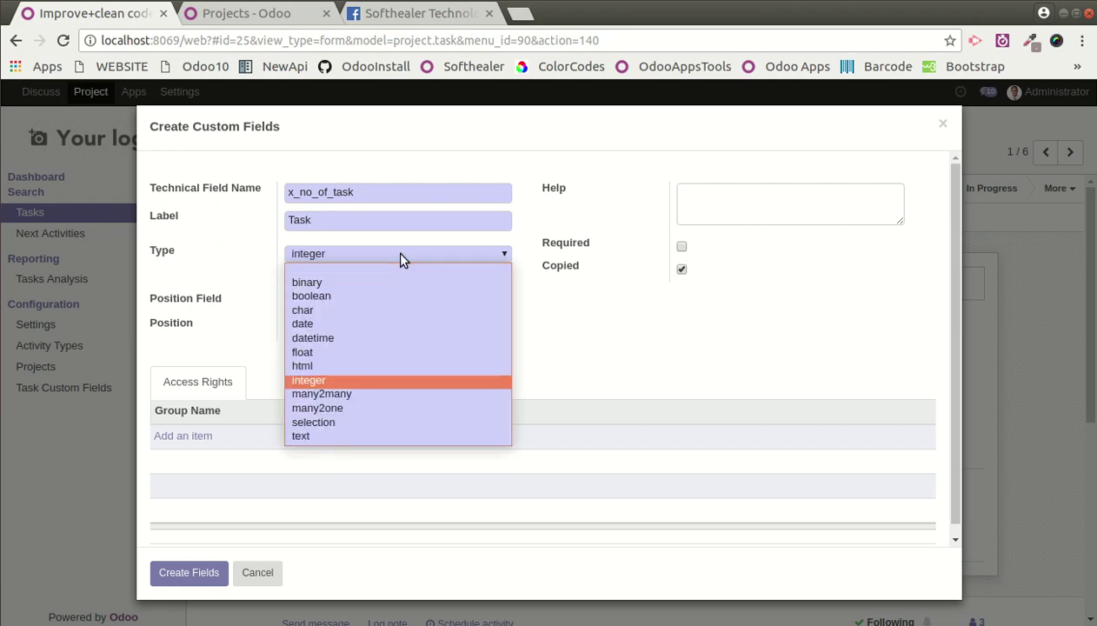
{"action": "left_click", "coordinate": [363, 380]}
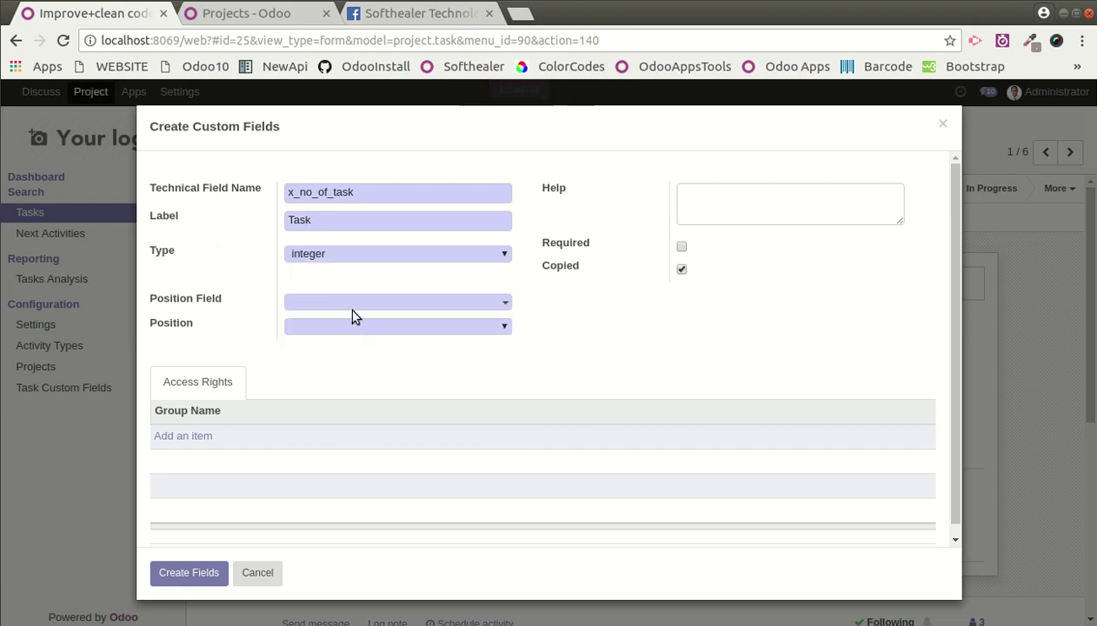
Step: Position the field After "Project (project.task)" and create it
{"action": "left_click", "coordinate": [346, 303]}
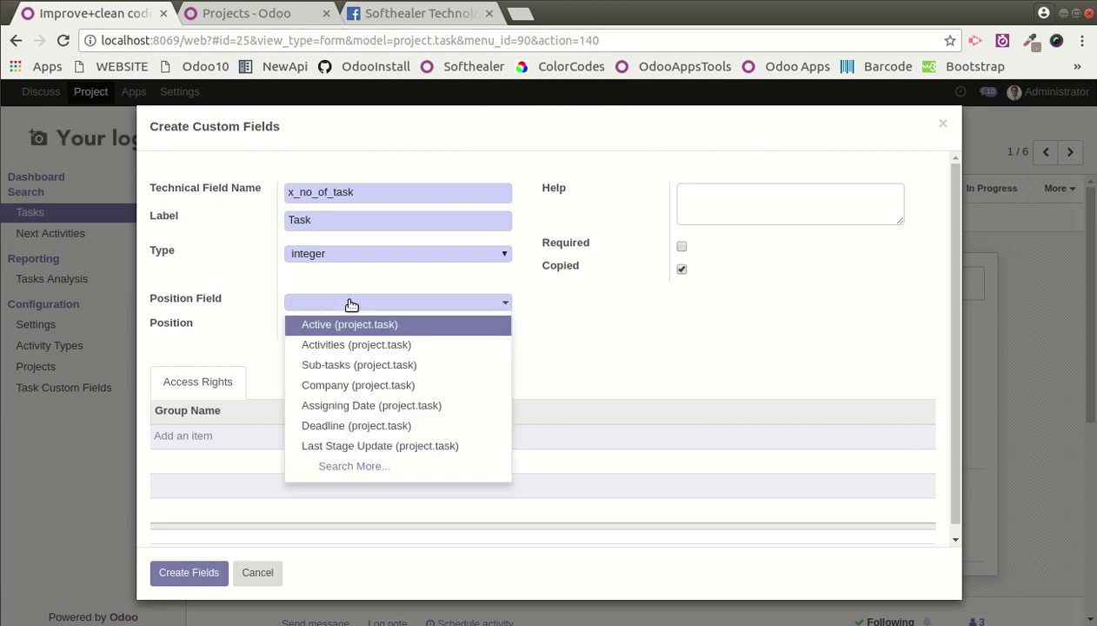
{"action": "type", "text": "proj"}
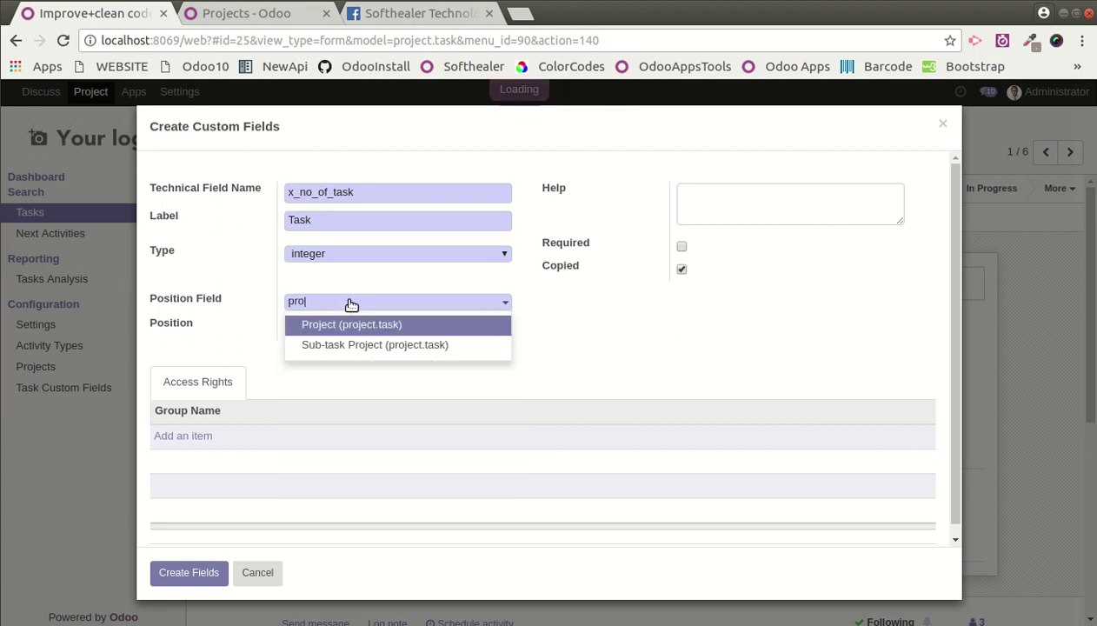
{"action": "left_click", "coordinate": [353, 325]}
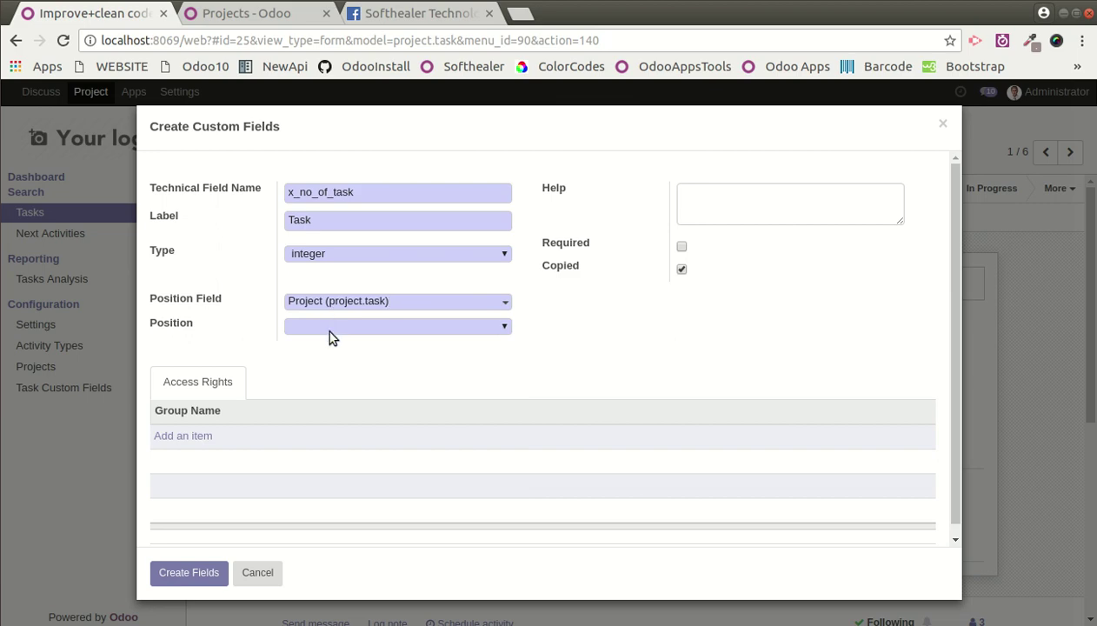
{"action": "left_click", "coordinate": [330, 337]}
{"action": "left_click", "coordinate": [306, 370]}
{"action": "left_click", "coordinate": [196, 577]}
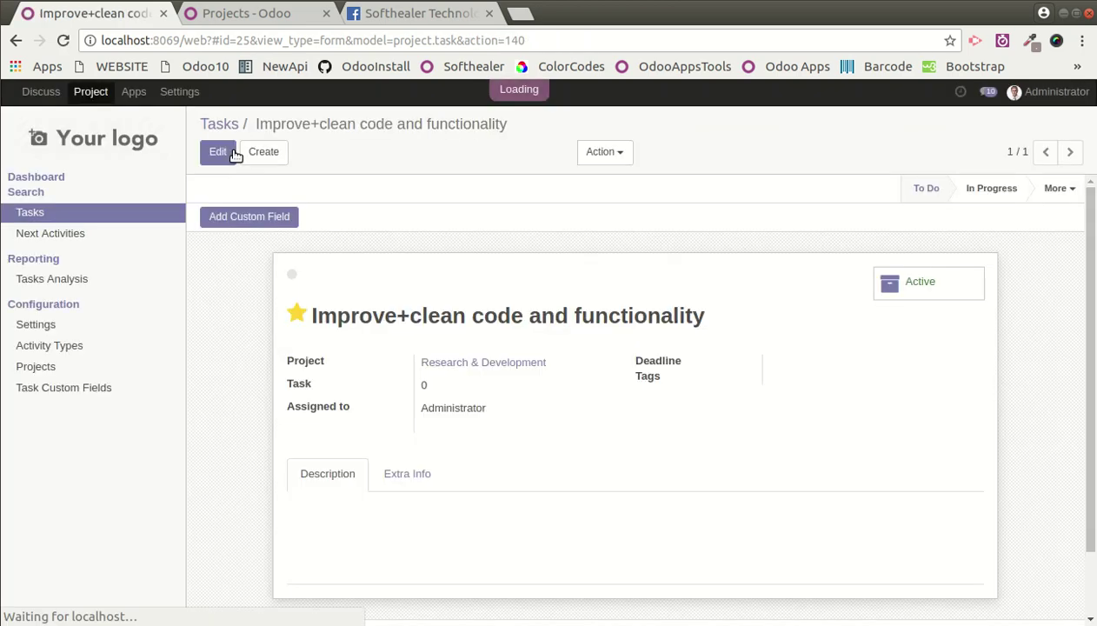
Step: In the other Odoo tab, change the x_no_of_task custom field's label to "No. of Task" and save it
{"action": "left_click", "coordinate": [252, 15]}
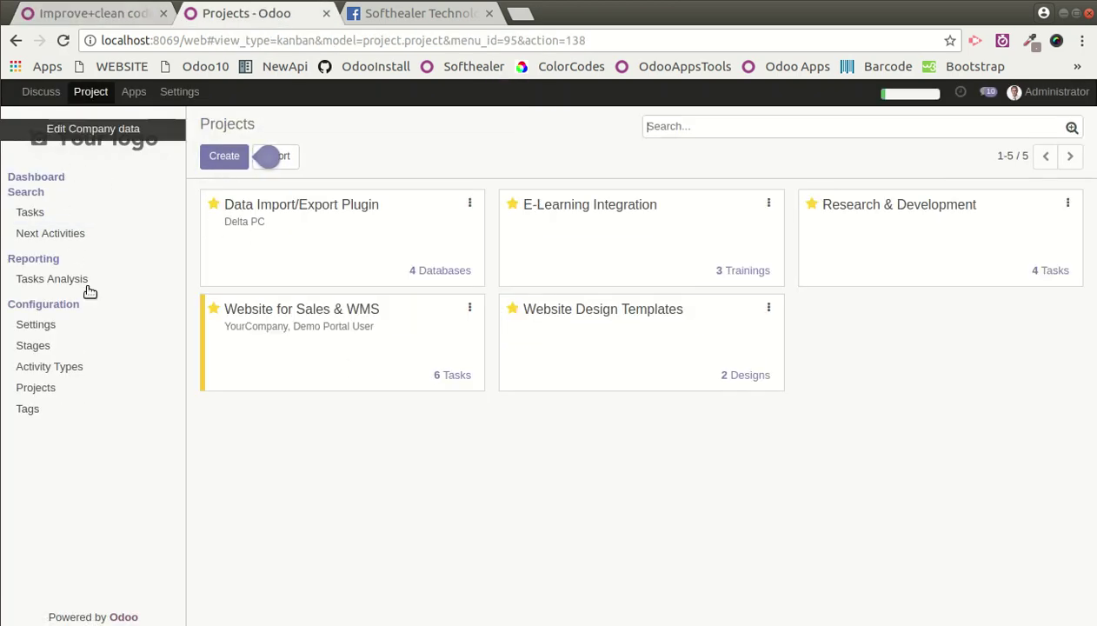
{"action": "left_click", "coordinate": [62, 40]}
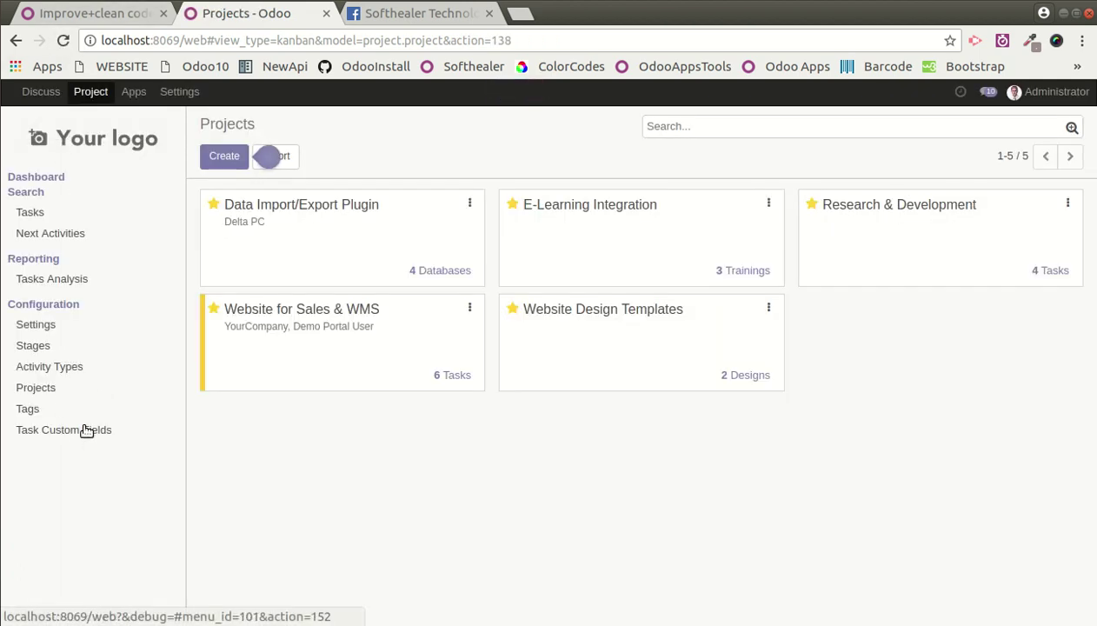
{"action": "left_click", "coordinate": [87, 430]}
{"action": "left_click", "coordinate": [291, 228]}
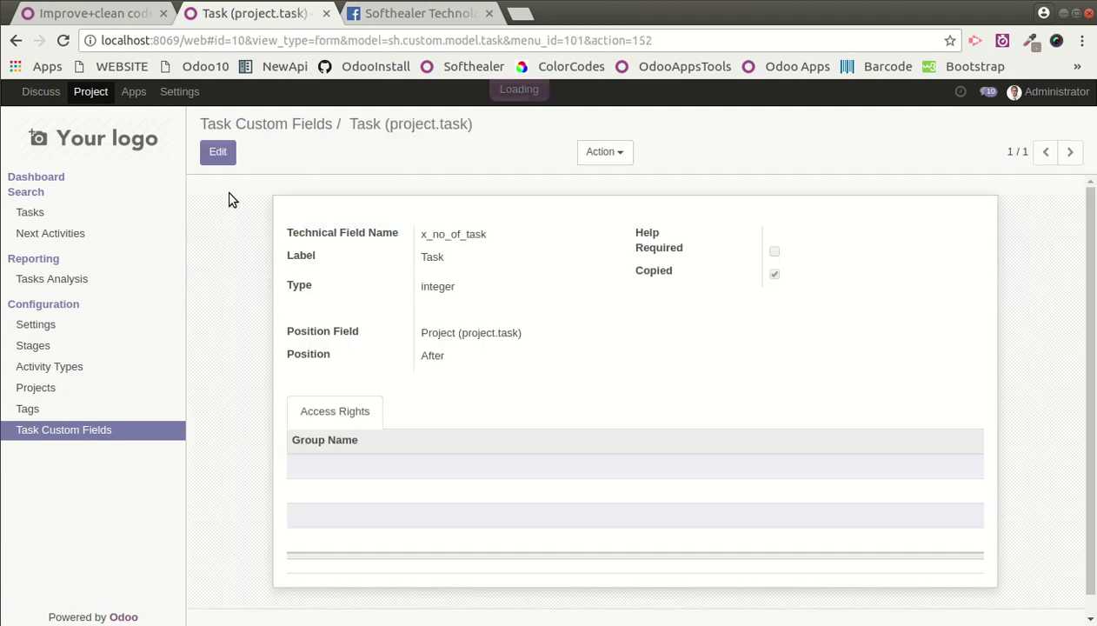
{"action": "left_click", "coordinate": [219, 151]}
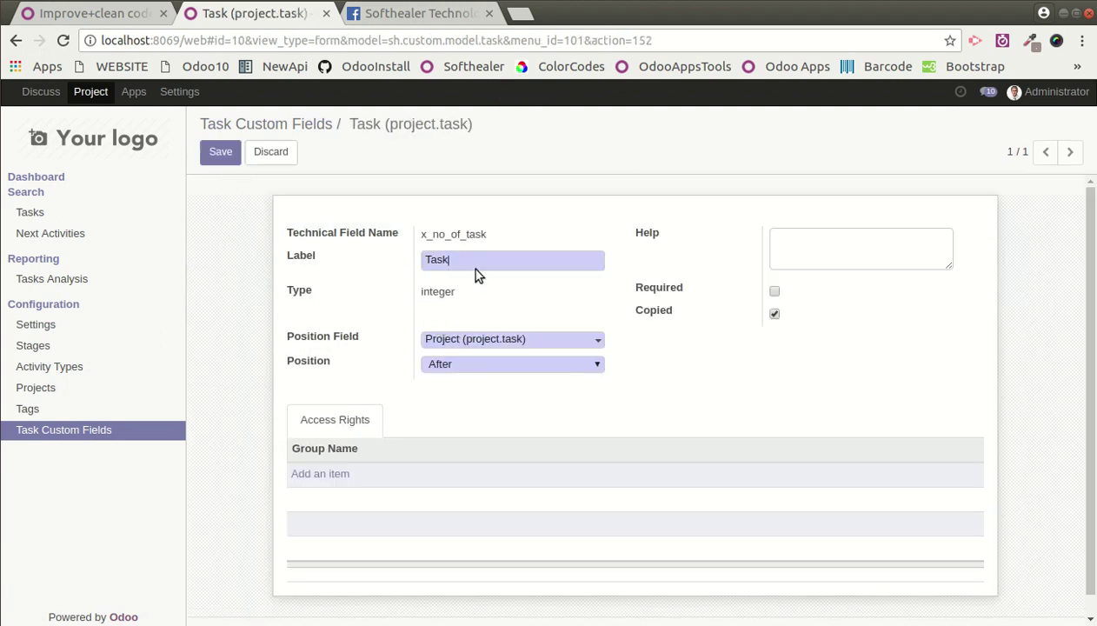
{"action": "type", "text": "No. of"}
{"action": "left_click", "coordinate": [207, 153]}
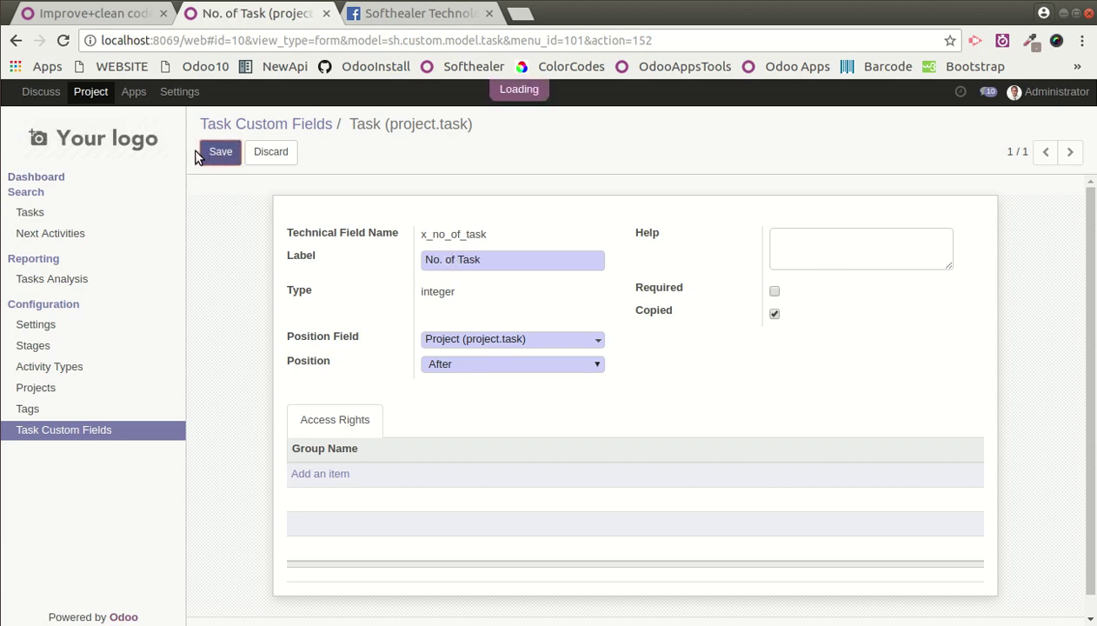
Step: Reload the task form in the first tab, set No. of Task to 2 and save the task
{"action": "left_click", "coordinate": [111, 14]}
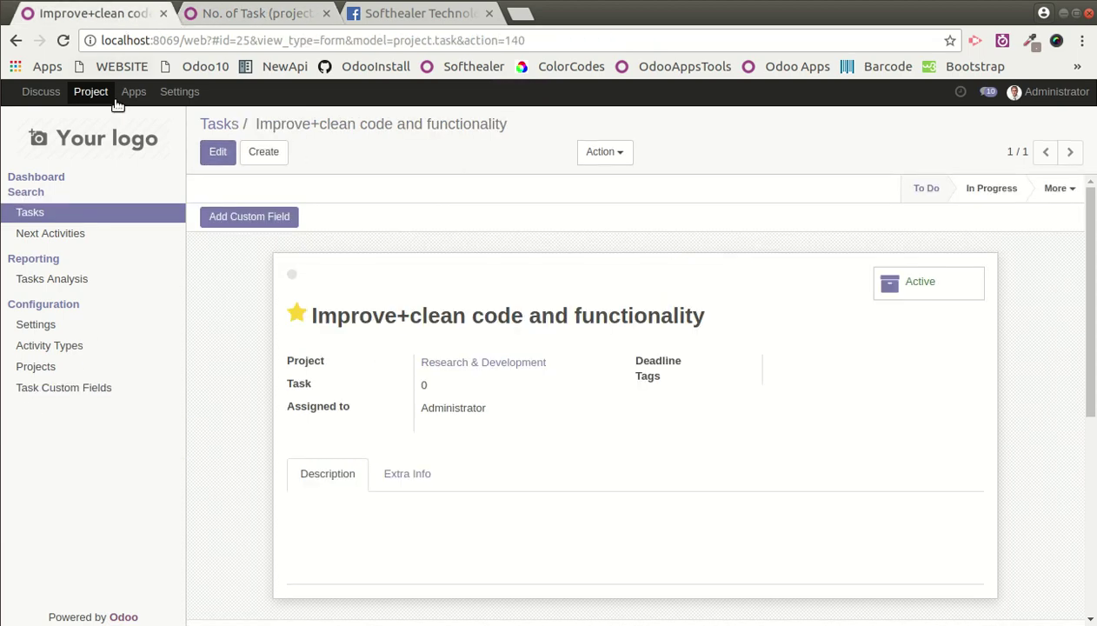
{"action": "left_click", "coordinate": [68, 40]}
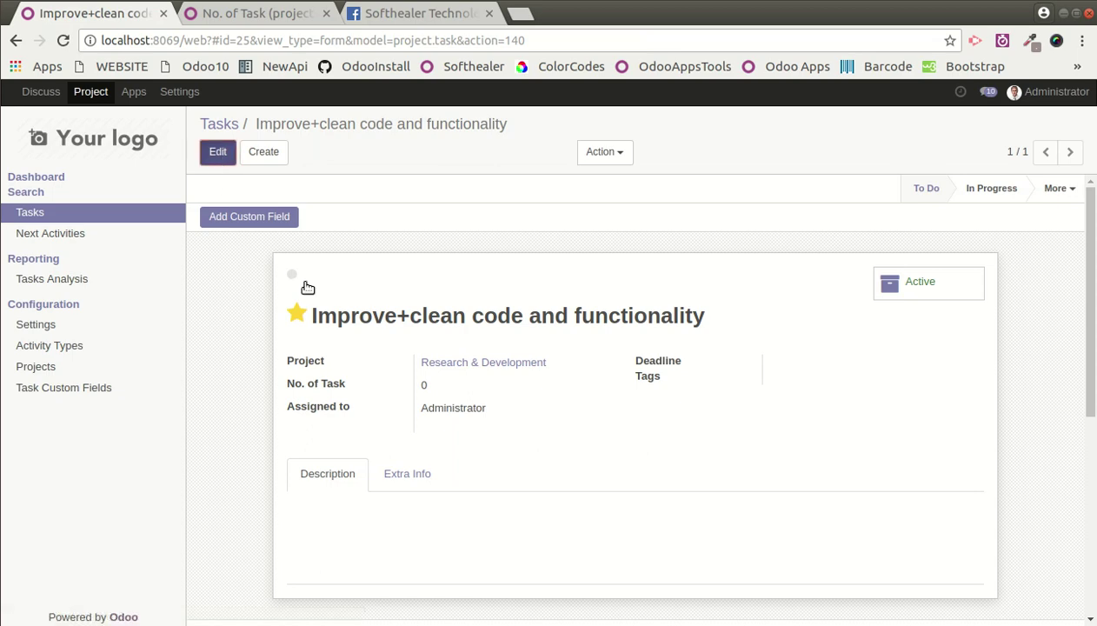
{"action": "key", "text": "alt+a"}
{"action": "left_click", "coordinate": [470, 390]}
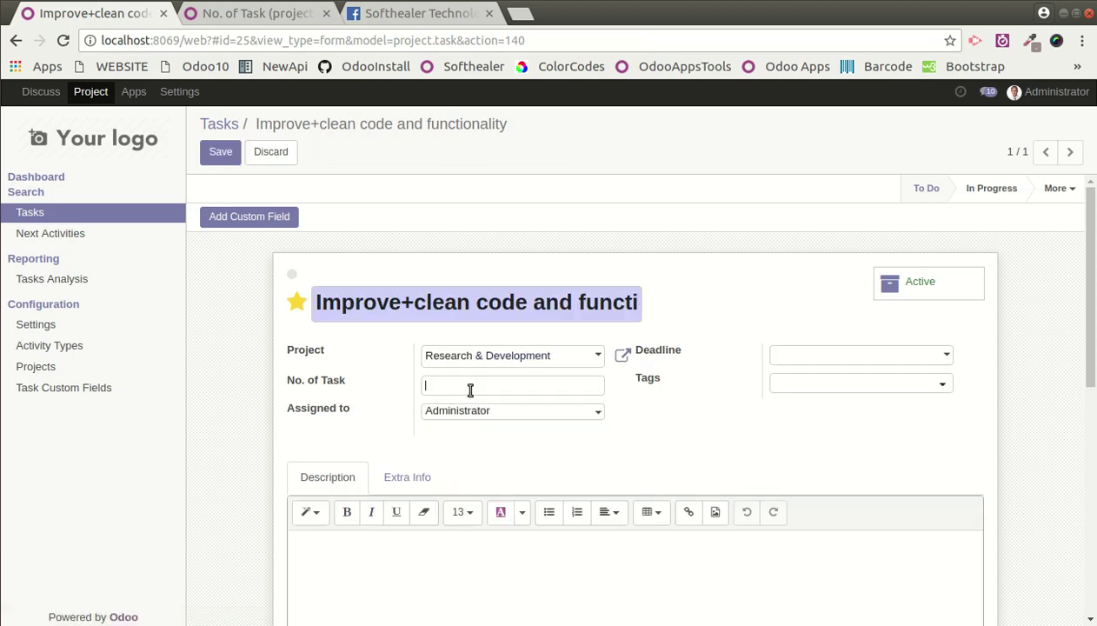
{"action": "left_click", "coordinate": [236, 158]}
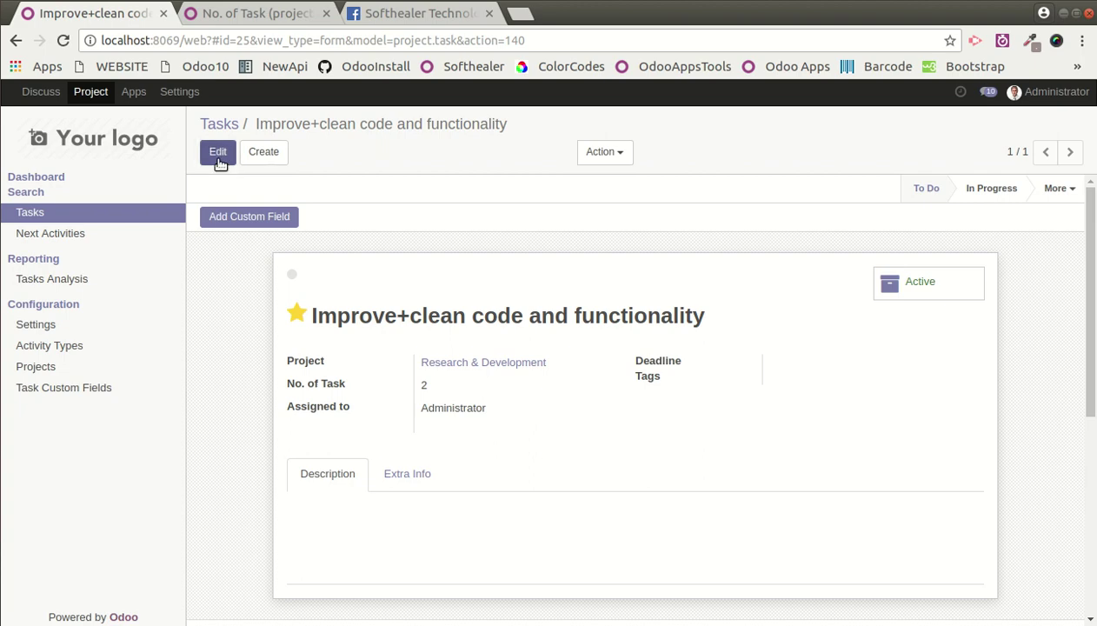
Step: Start another custom field with technical name x_website, label "Website", type char and widget url
{"action": "left_click", "coordinate": [226, 218]}
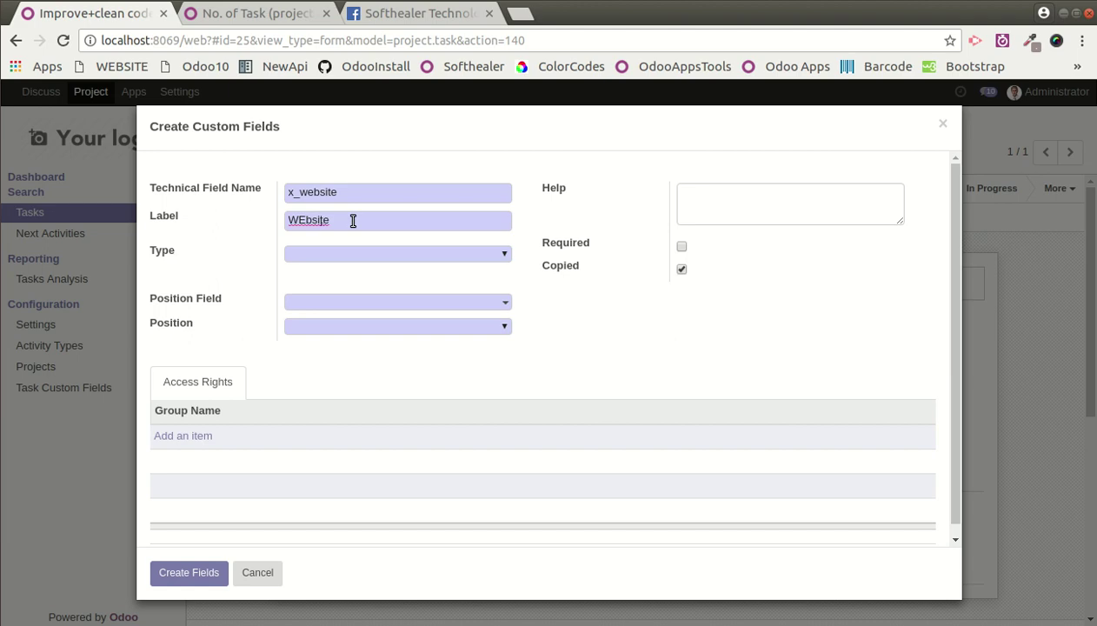
{"action": "key", "text": "BackSpace"}
{"action": "left_click", "coordinate": [327, 253]}
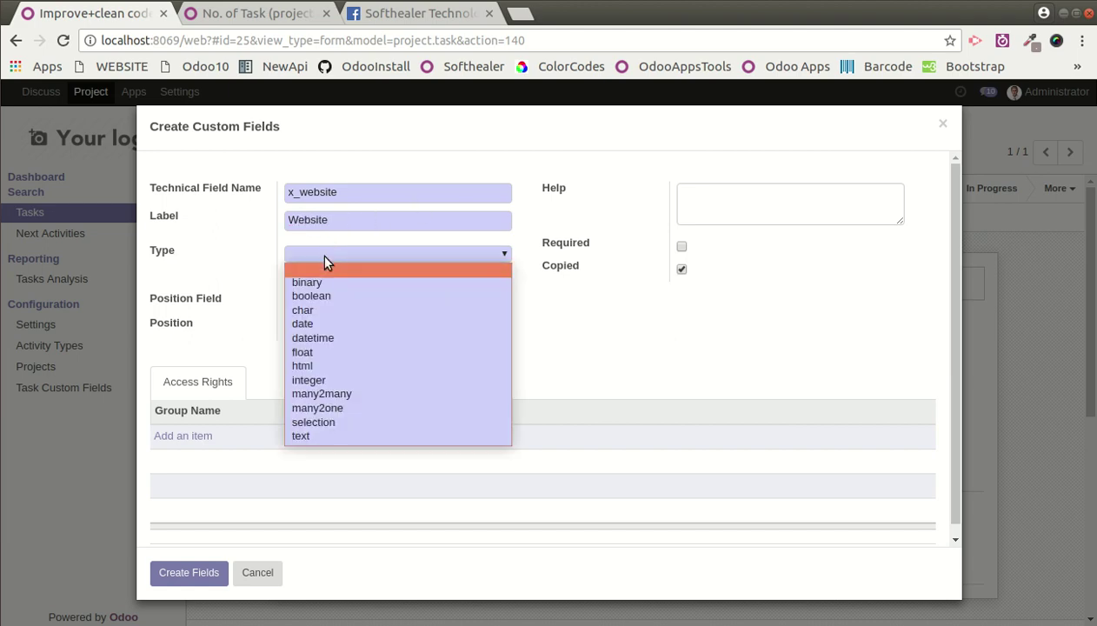
{"action": "key", "text": "c"}
{"action": "key", "text": "Return"}
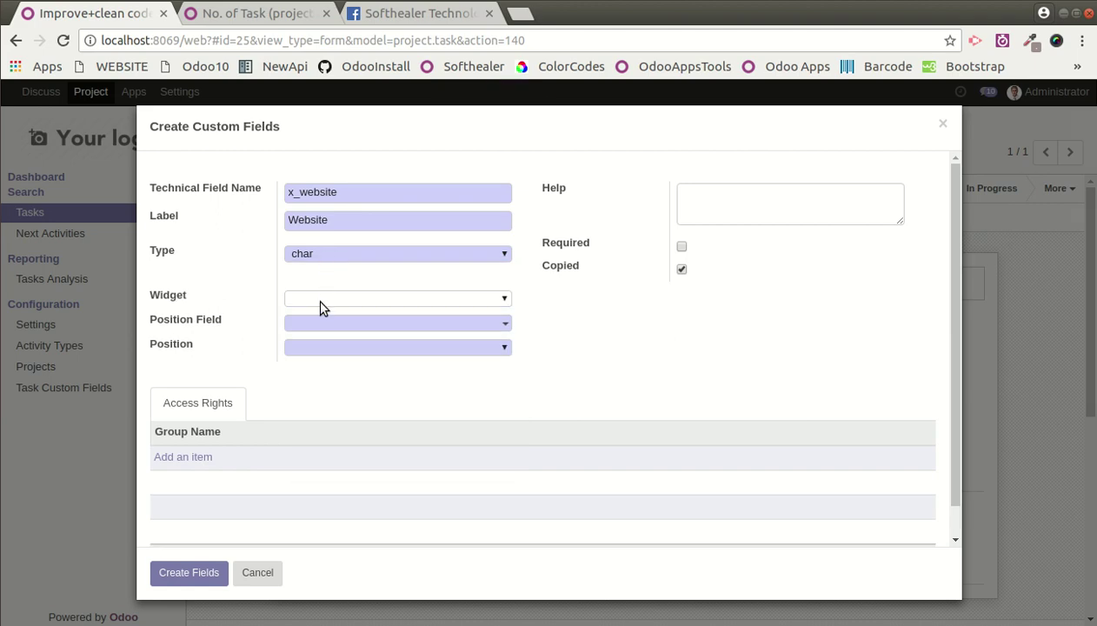
{"action": "left_click", "coordinate": [316, 297]}
{"action": "left_click", "coordinate": [323, 355]}
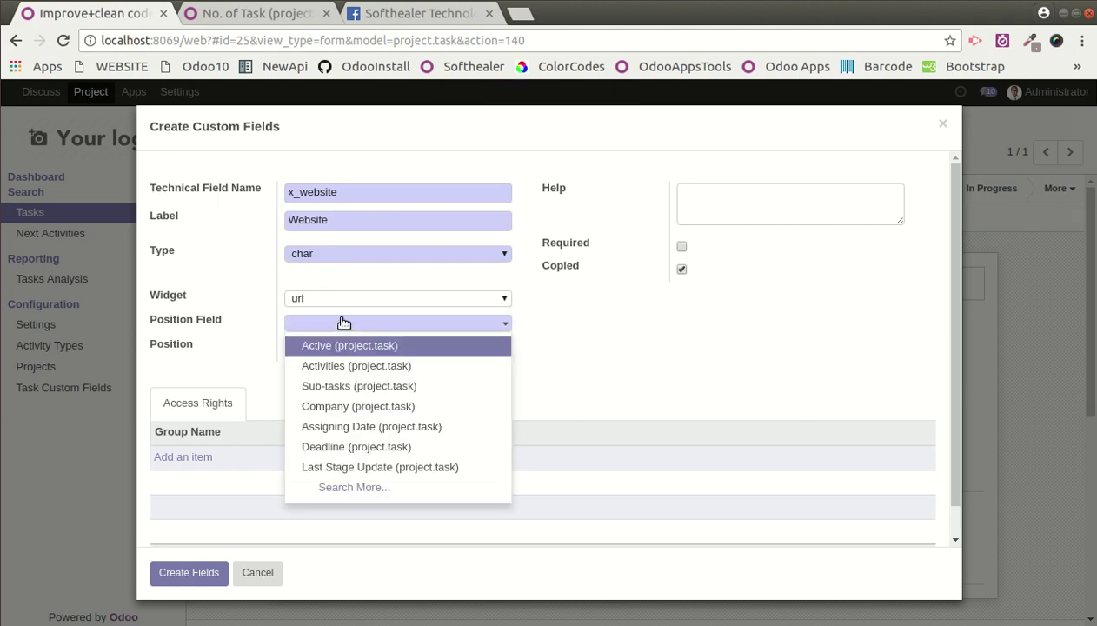
Step: Position the Website field Before "Assigned to (project.task)", make it required and create it
{"action": "left_click", "coordinate": [343, 323]}
{"action": "type", "text": "ass"}
{"action": "key", "text": "Down"}
{"action": "key", "text": "Return"}
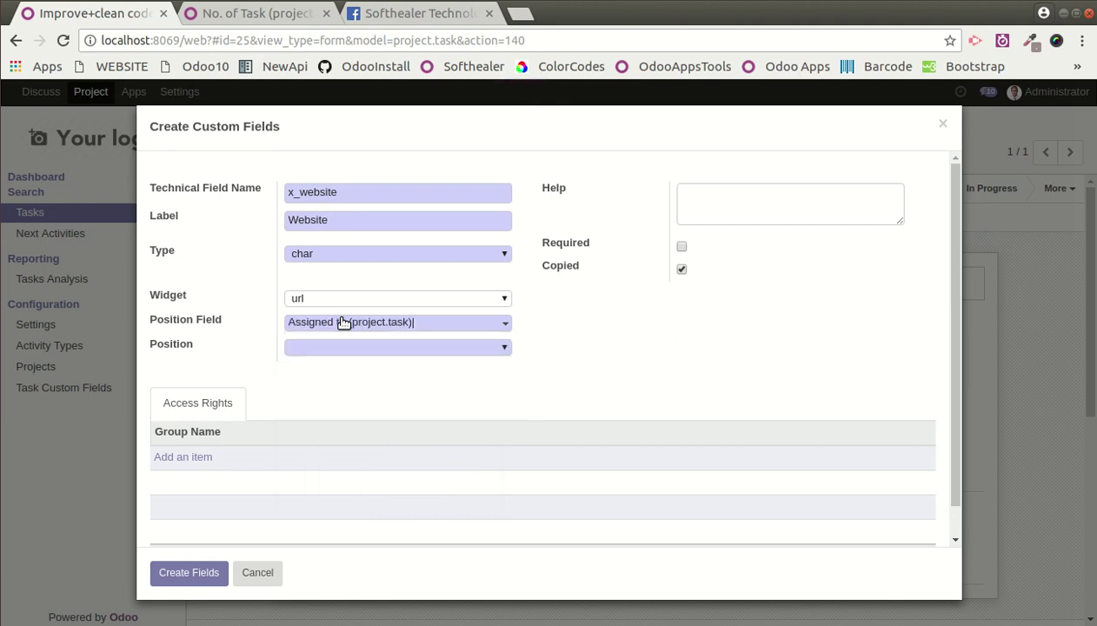
{"action": "left_click", "coordinate": [334, 349]}
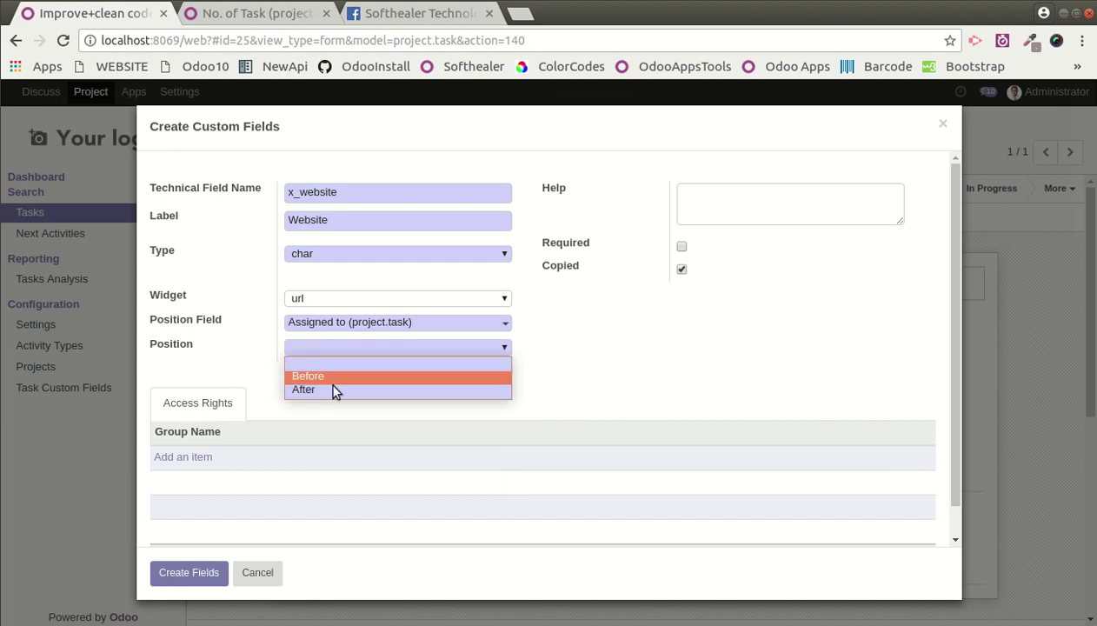
{"action": "left_click", "coordinate": [352, 377]}
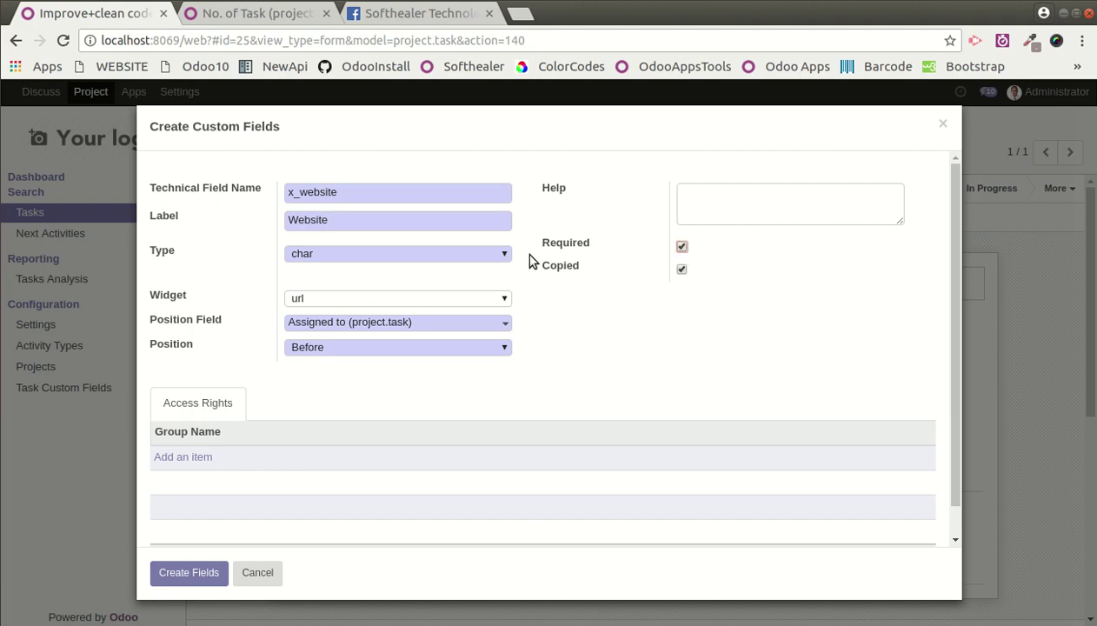
{"action": "left_click", "coordinate": [172, 573]}
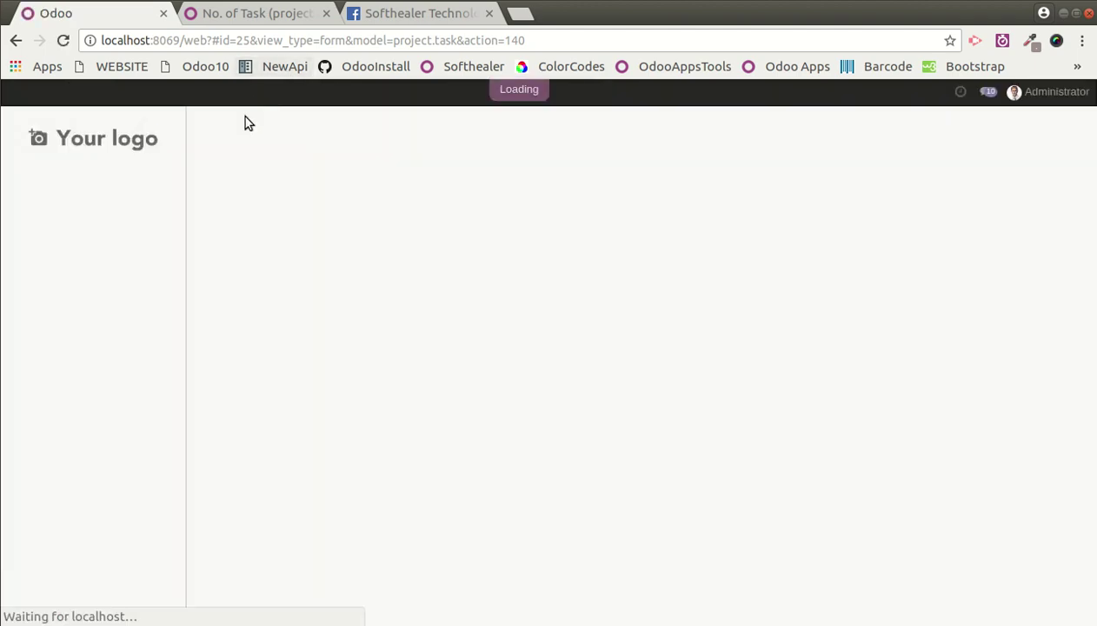
Step: Edit the task and try to save it with the Website field left empty
{"action": "left_click", "coordinate": [219, 153]}
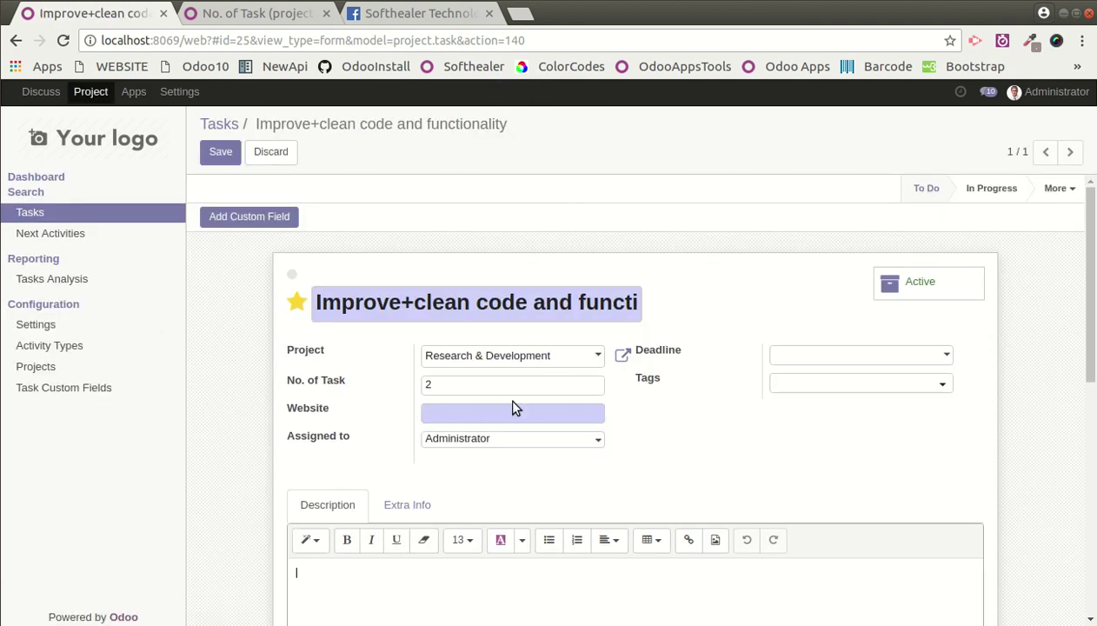
{"action": "left_click", "coordinate": [221, 152]}
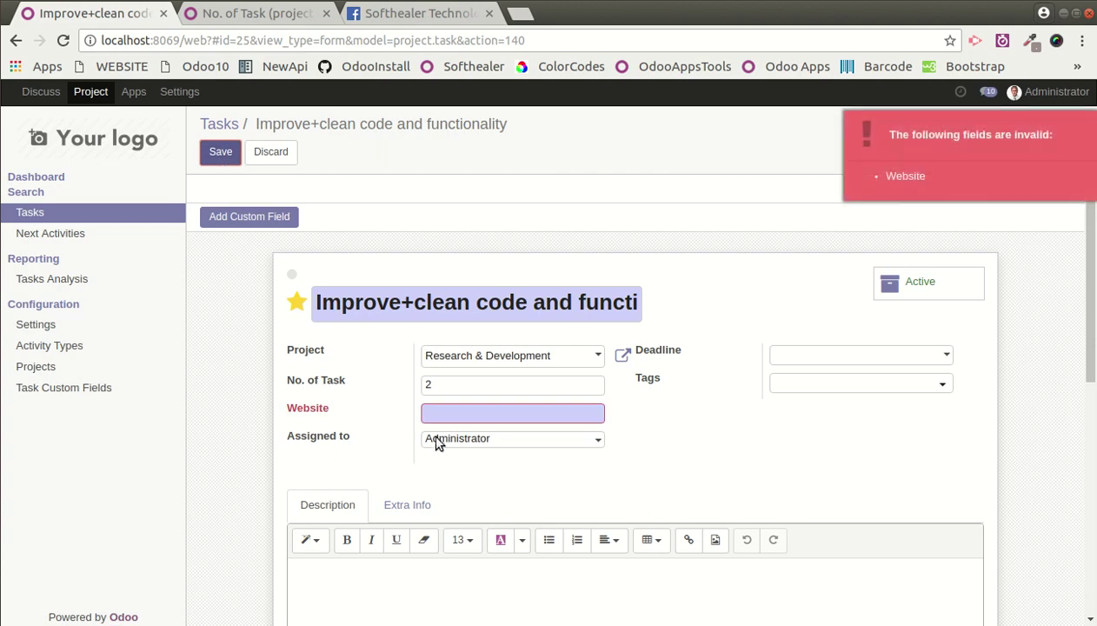
Step: In the other Odoo tab, set the x_website custom field's position to After and save it
{"action": "left_click", "coordinate": [252, 15]}
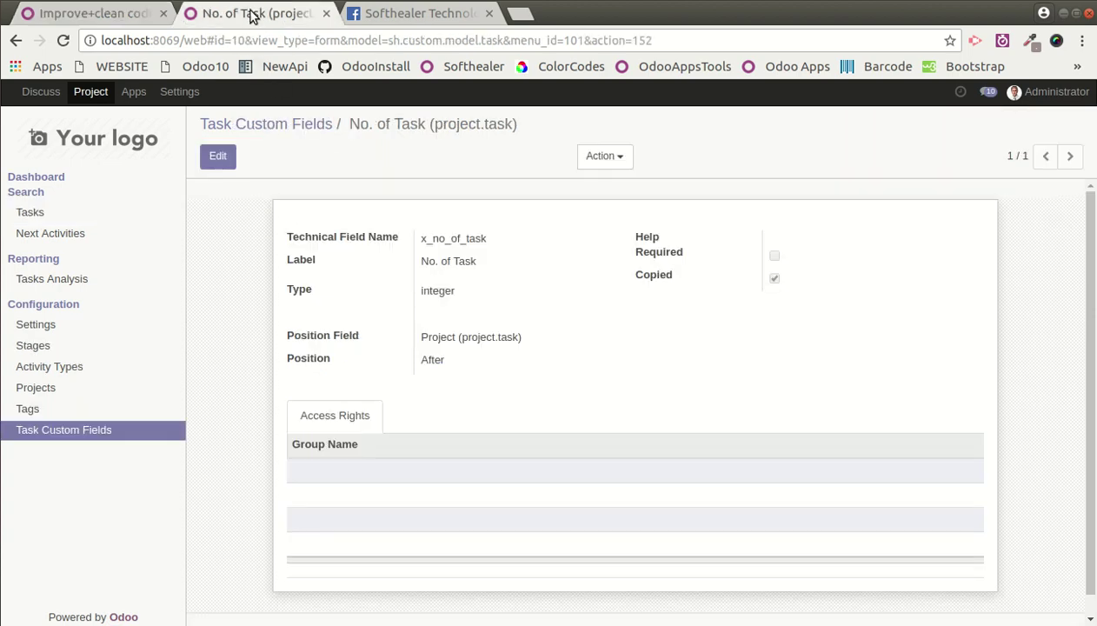
{"action": "left_click", "coordinate": [213, 155]}
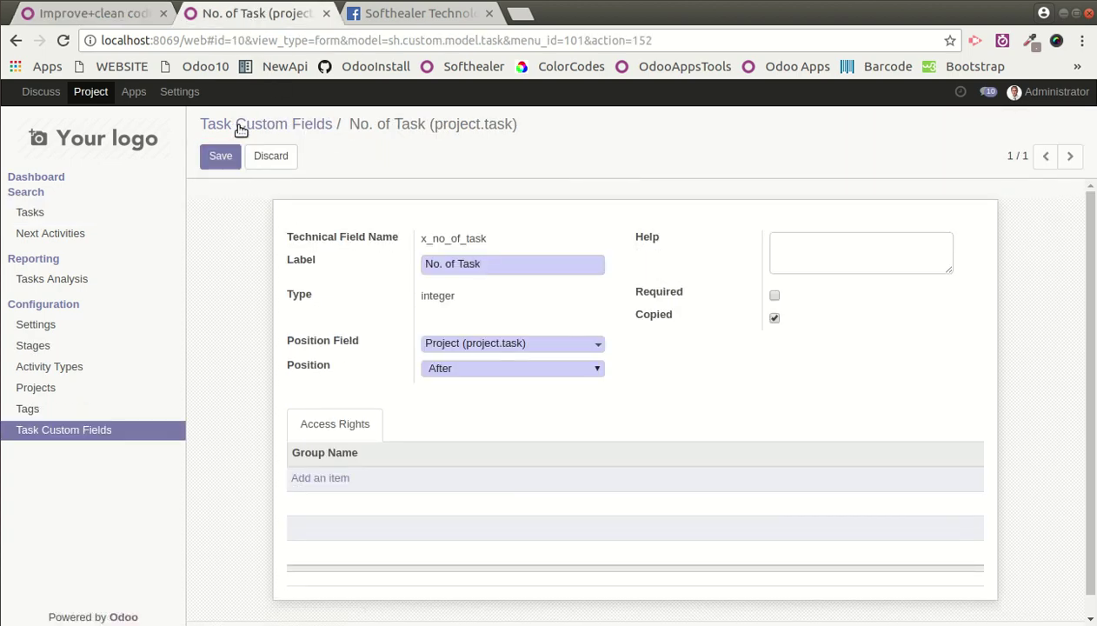
{"action": "left_click", "coordinate": [247, 125]}
{"action": "left_click", "coordinate": [242, 250]}
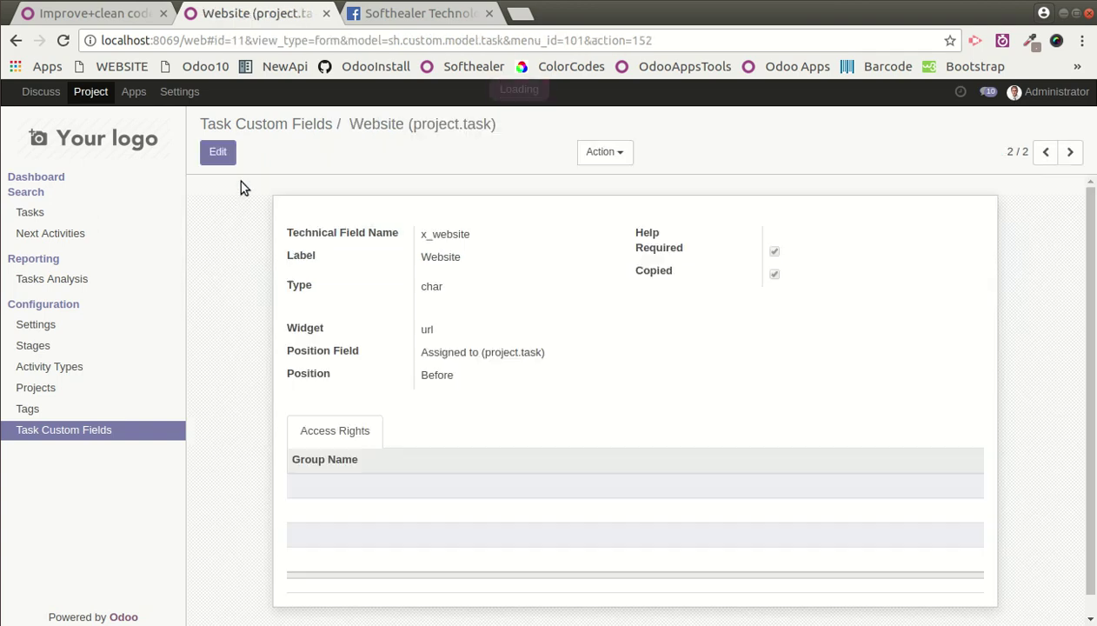
{"action": "left_click", "coordinate": [219, 158]}
{"action": "left_click", "coordinate": [453, 393]}
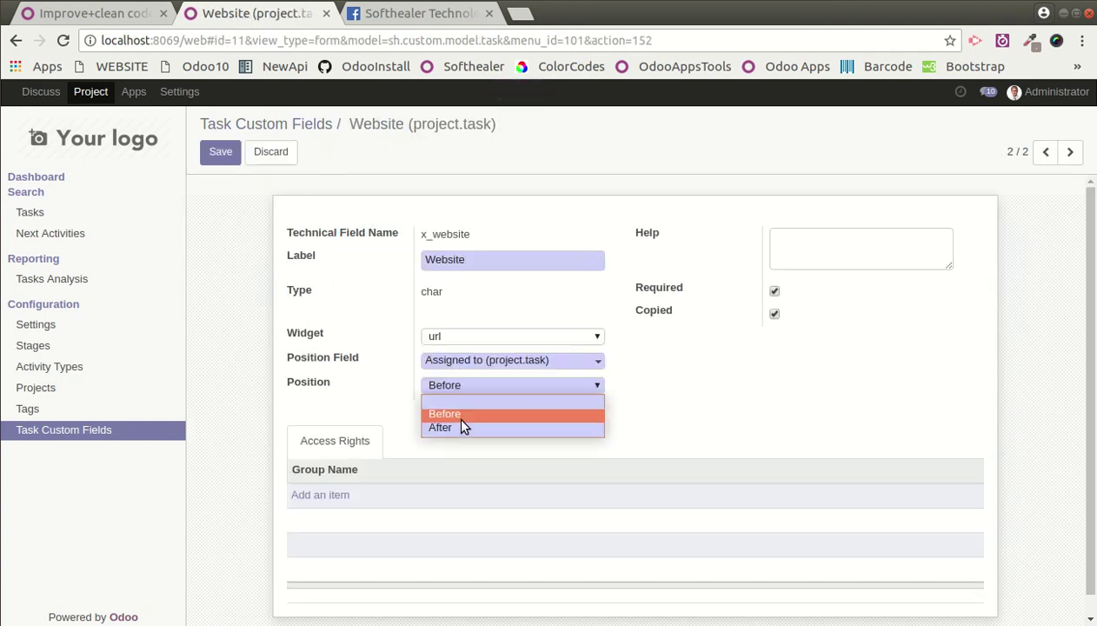
{"action": "left_click", "coordinate": [448, 430]}
{"action": "left_click", "coordinate": [223, 155]}
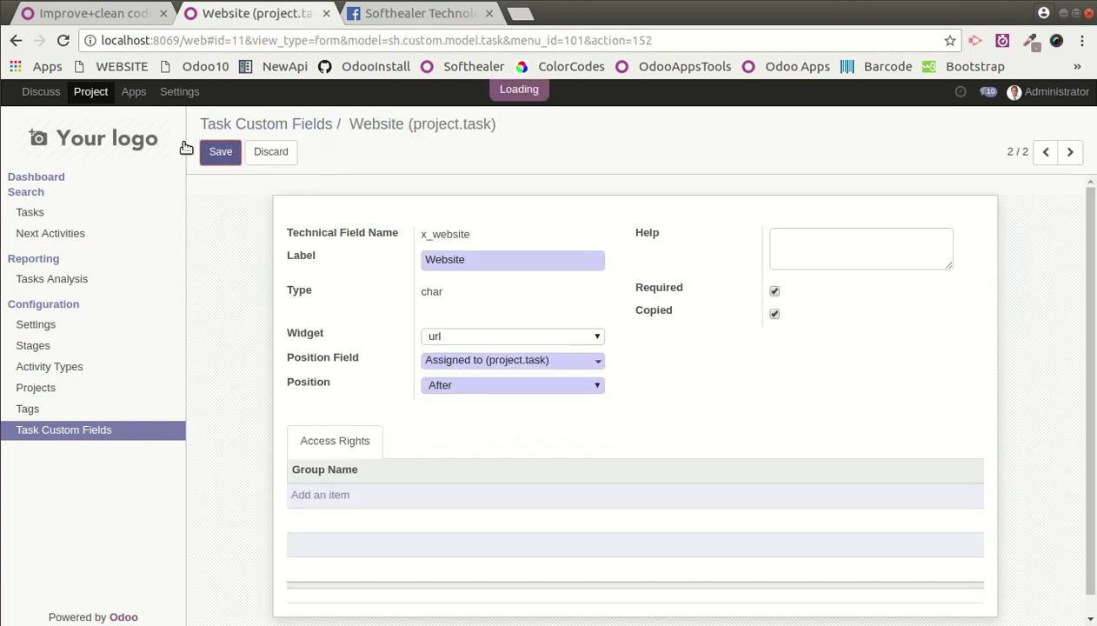
Step: Return to the task's browser tab and reload the form to check the Website field's position
{"action": "left_click", "coordinate": [122, 14]}
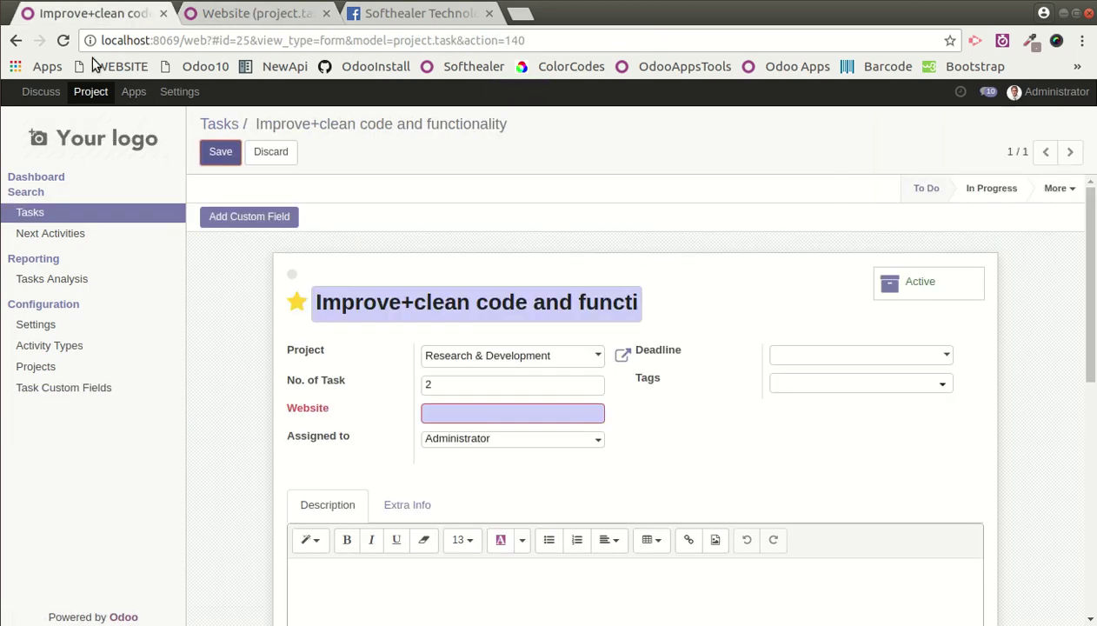
{"action": "left_click", "coordinate": [63, 40]}
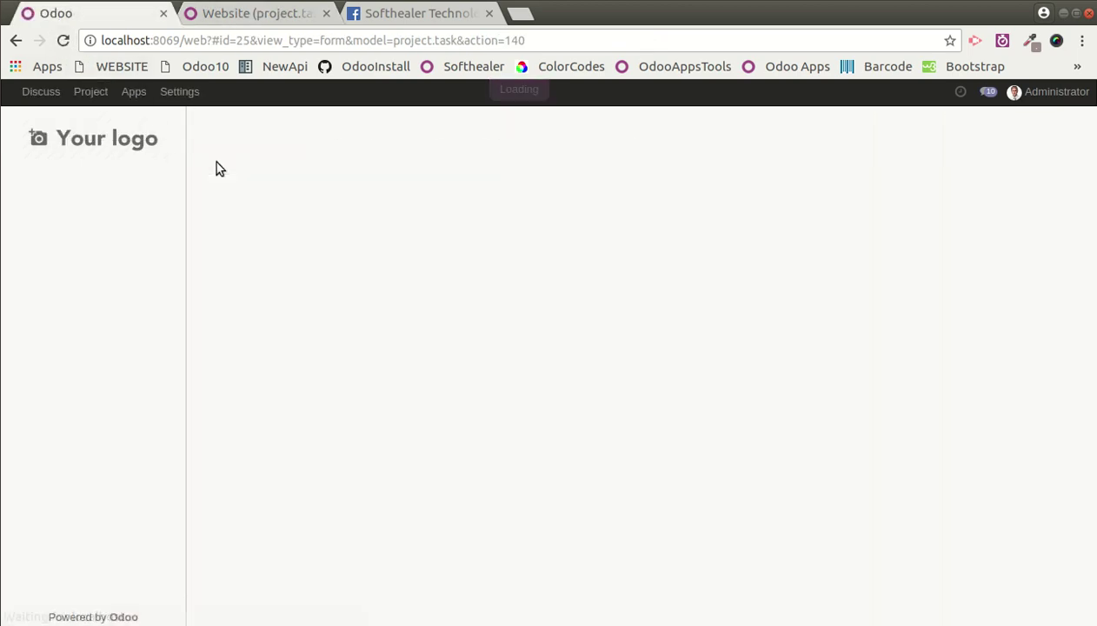
{"action": "key", "text": "alt+a"}
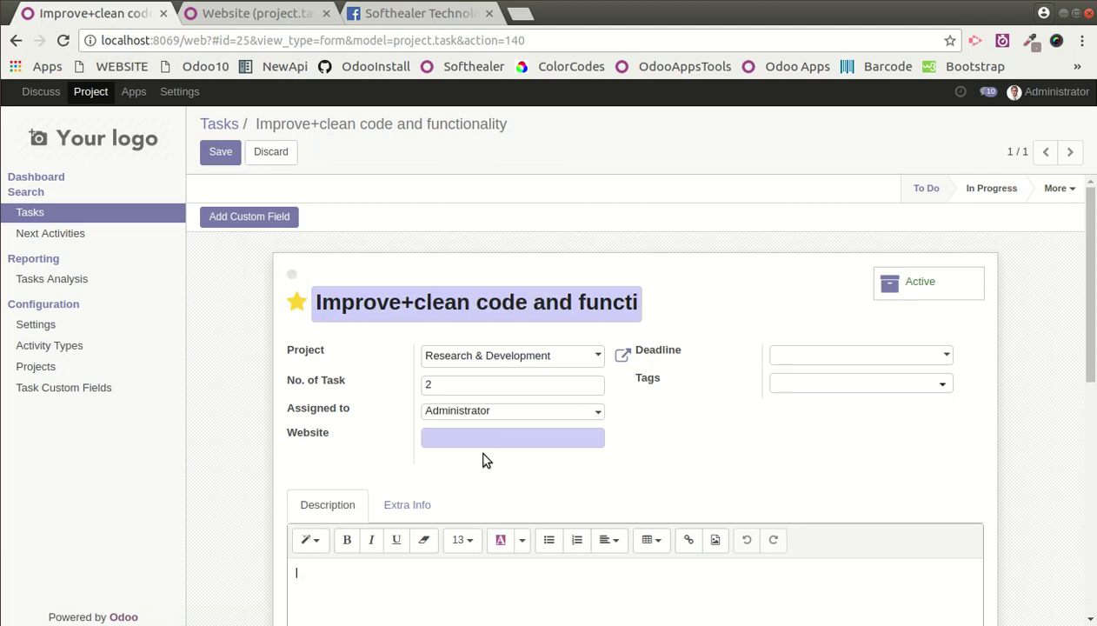
{"action": "left_click", "coordinate": [62, 40]}
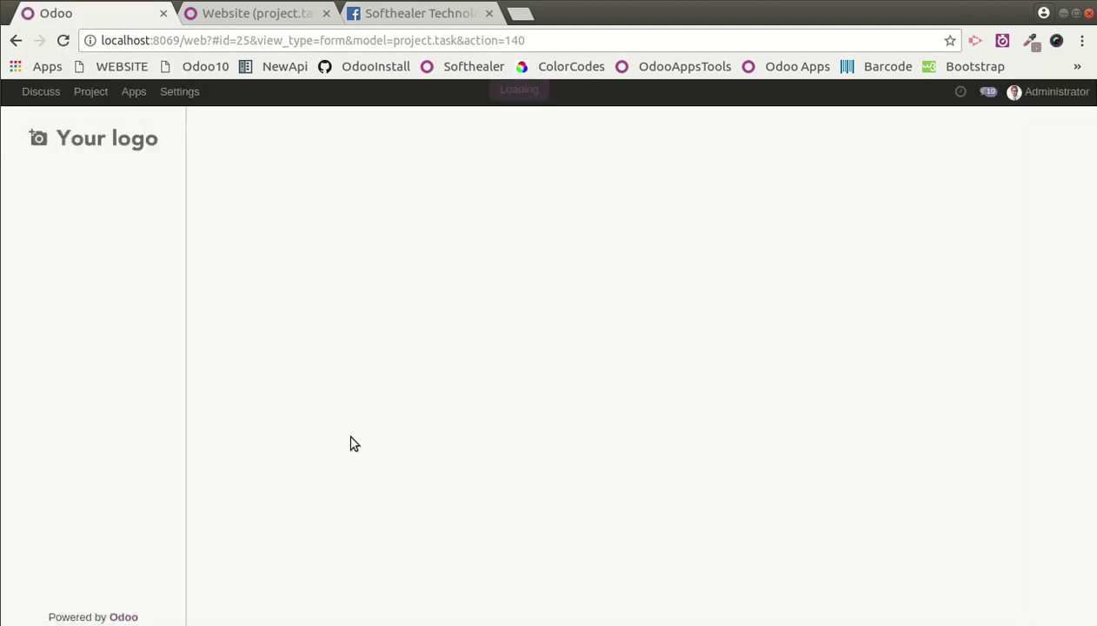
{"action": "left_click", "coordinate": [210, 155]}
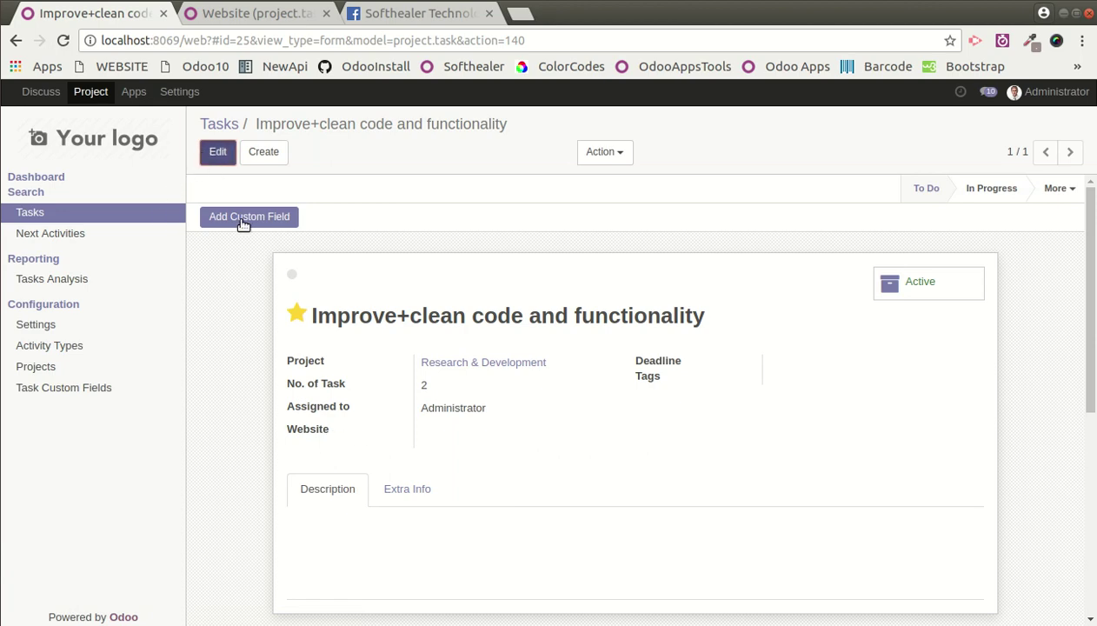
{"action": "left_click", "coordinate": [477, 433]}
{"action": "left_click", "coordinate": [439, 15]}
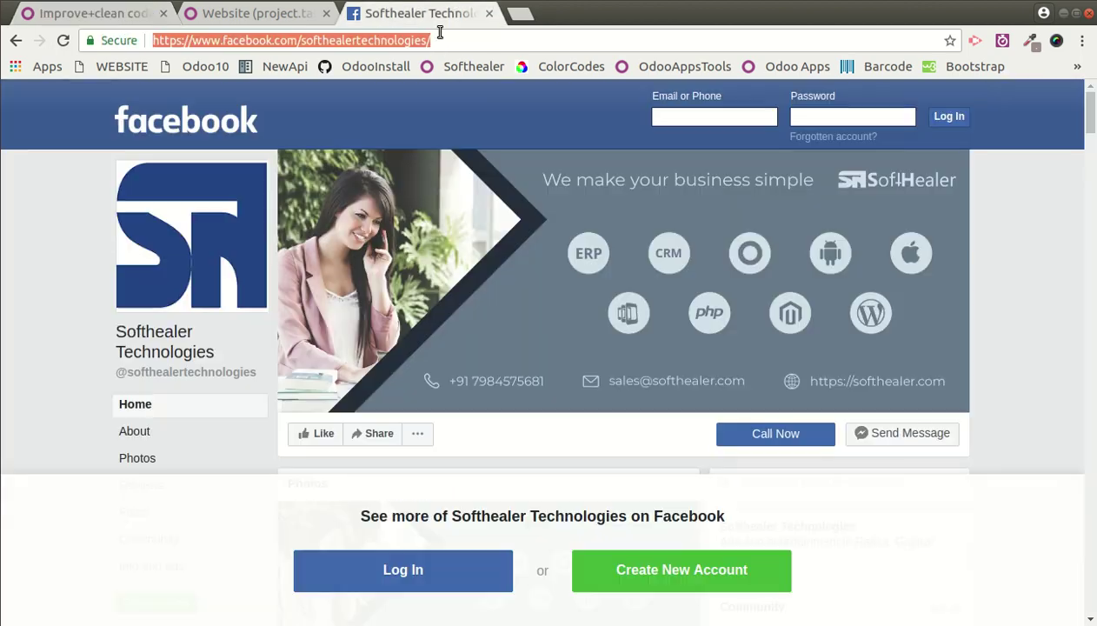
{"action": "left_click", "coordinate": [105, 16]}
{"action": "type", "text": "https://www.facebook.com/softhealertechnologies/"}
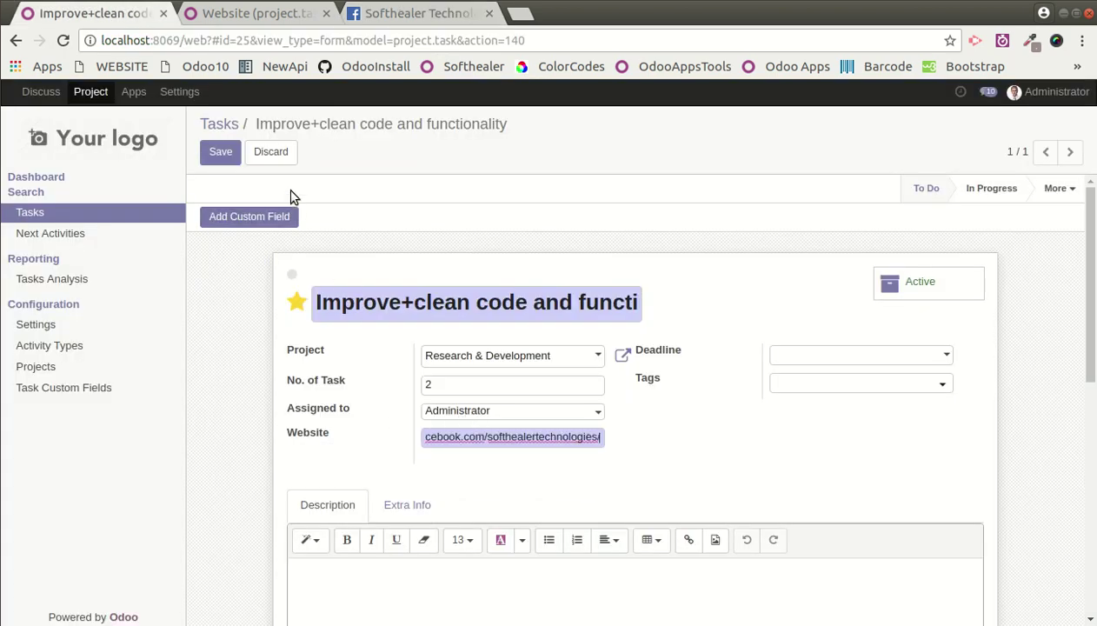
{"action": "left_click", "coordinate": [221, 152]}
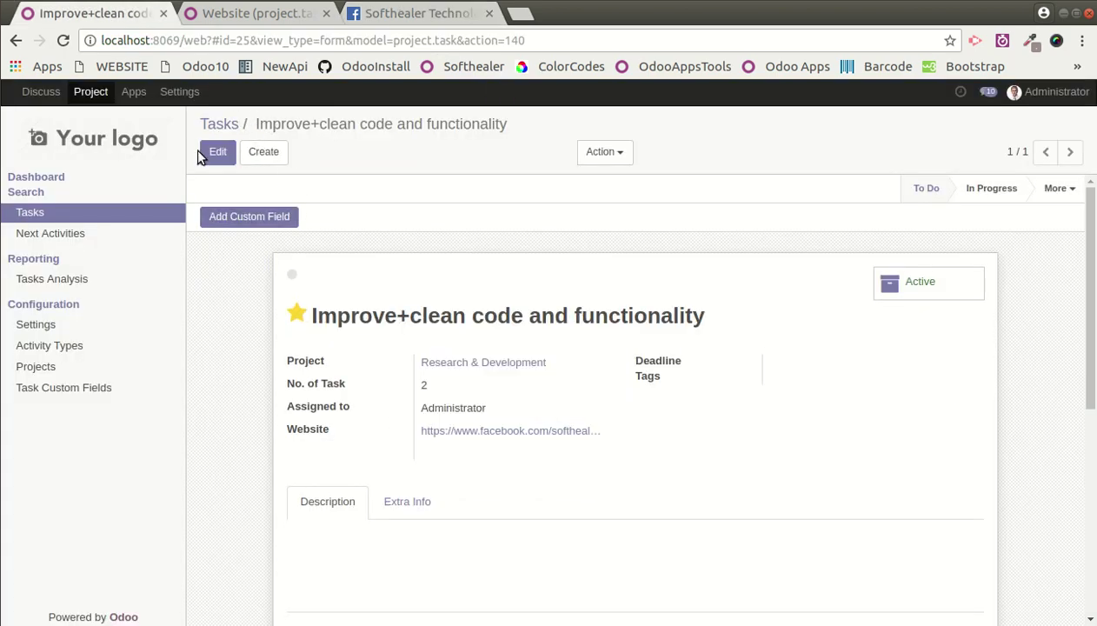
Step: Reload the task, open its Website link in a new browser tab to check the page, and close that tab
{"action": "left_click", "coordinate": [62, 40]}
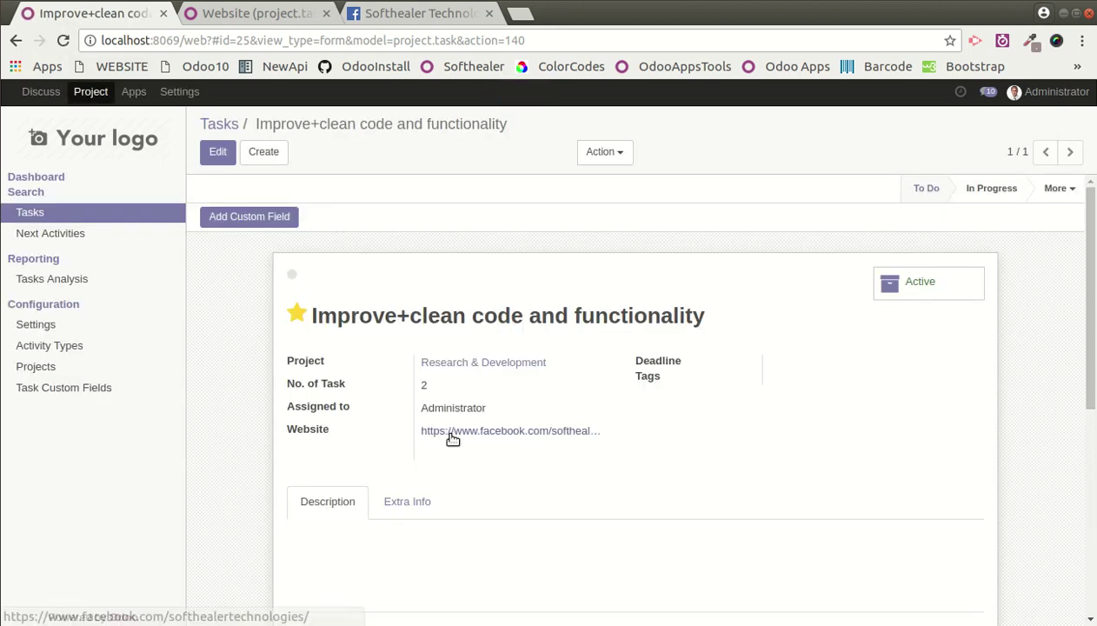
{"action": "right_click", "coordinate": [451, 437]}
{"action": "key", "text": "Return"}
{"action": "left_click", "coordinate": [216, 152]}
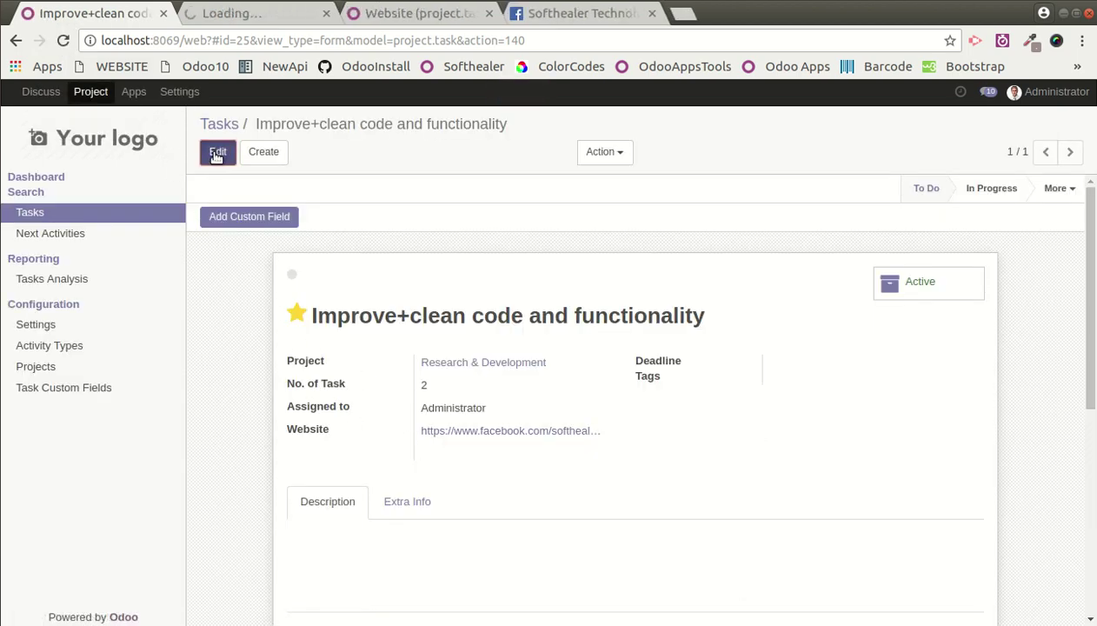
{"action": "left_click", "coordinate": [261, 15]}
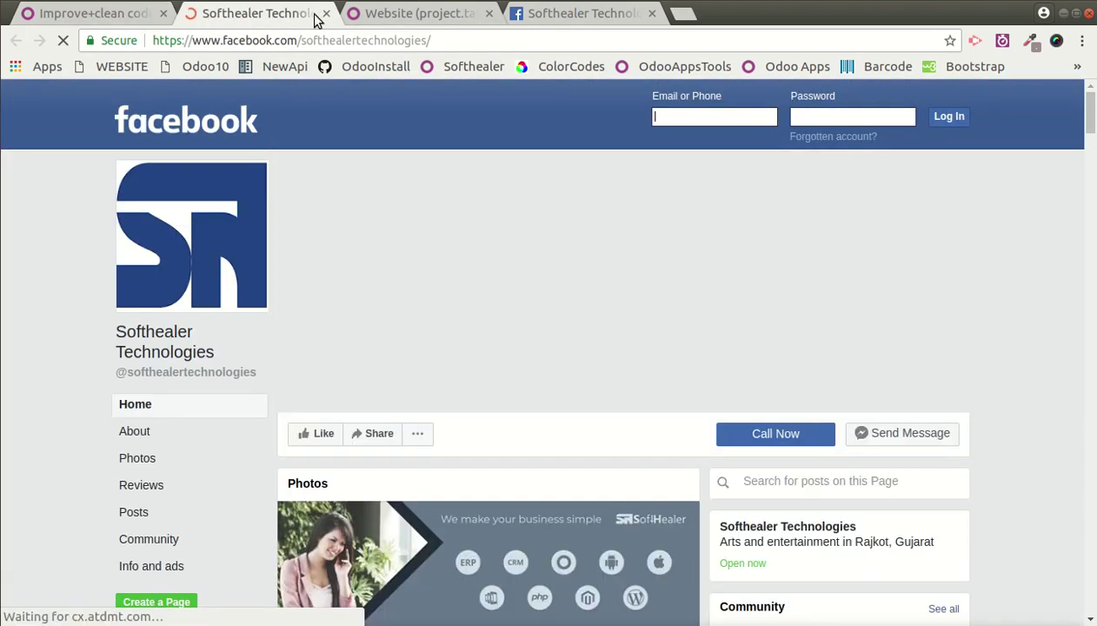
{"action": "left_click", "coordinate": [324, 14]}
Step: Start a new custom field with technical name x_contact-person, label "Contact Person" and type many2one
{"action": "left_click", "coordinate": [249, 217]}
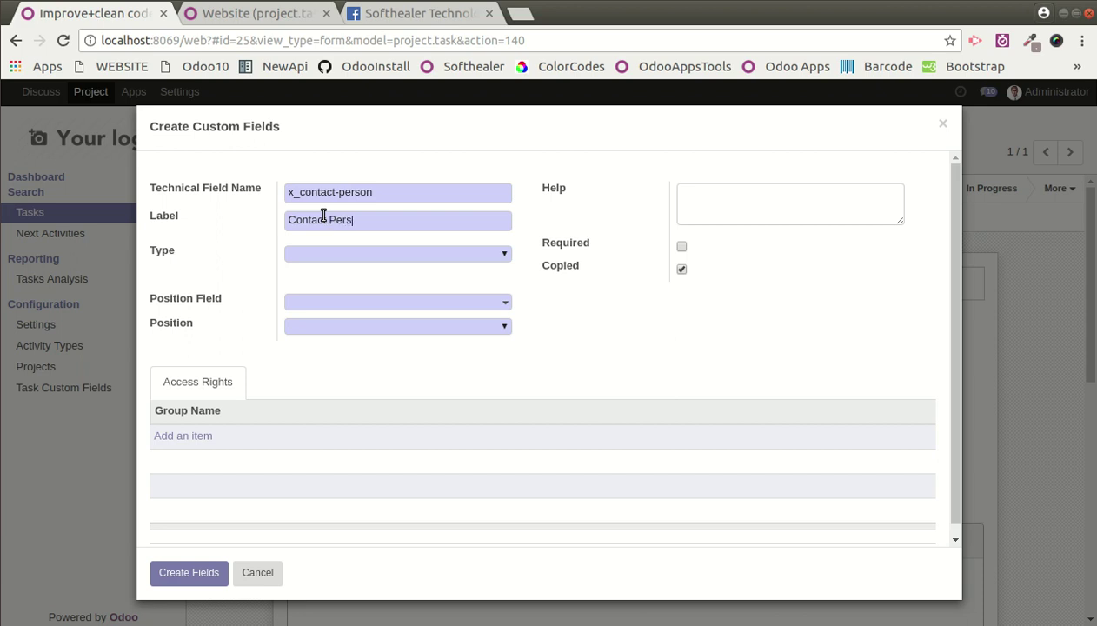
{"action": "left_click", "coordinate": [321, 256]}
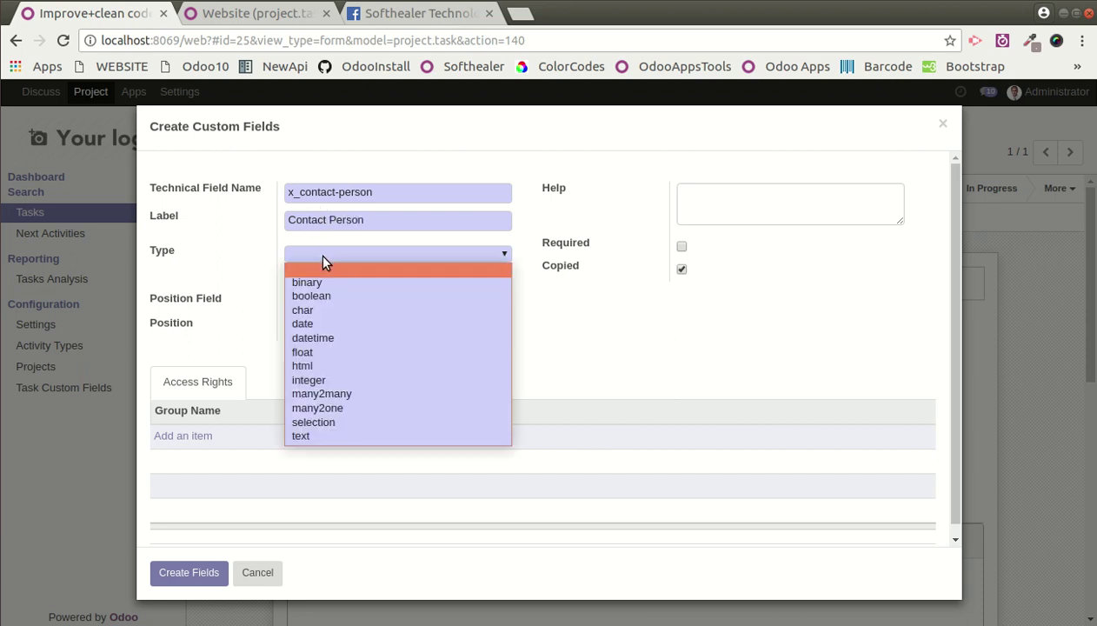
{"action": "key", "text": "m"}
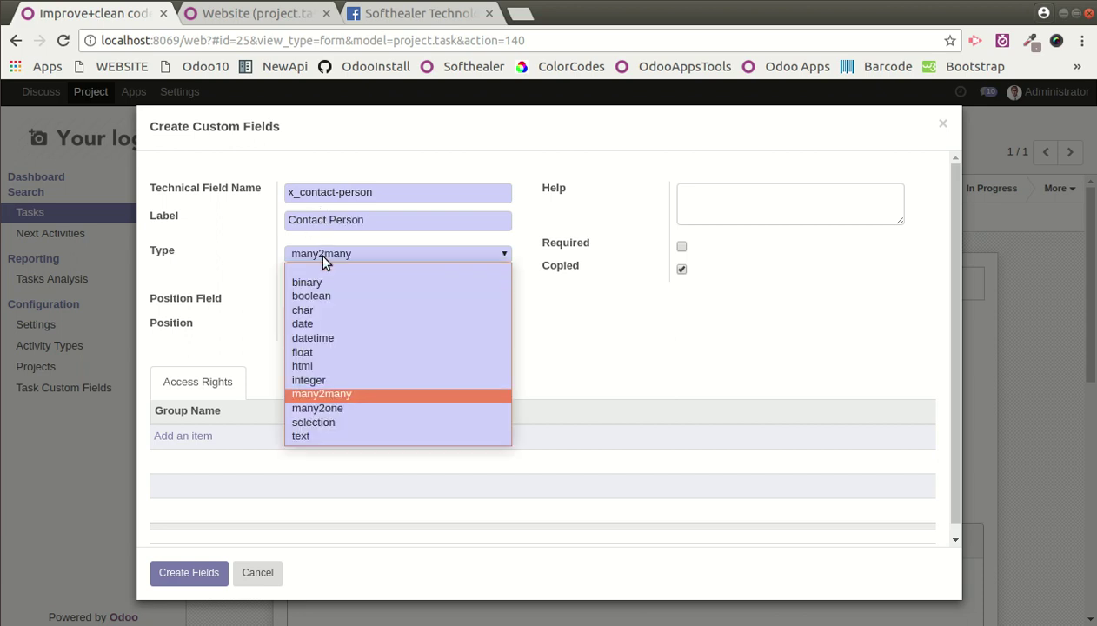
{"action": "key", "text": "Down"}
{"action": "key", "text": "Return"}
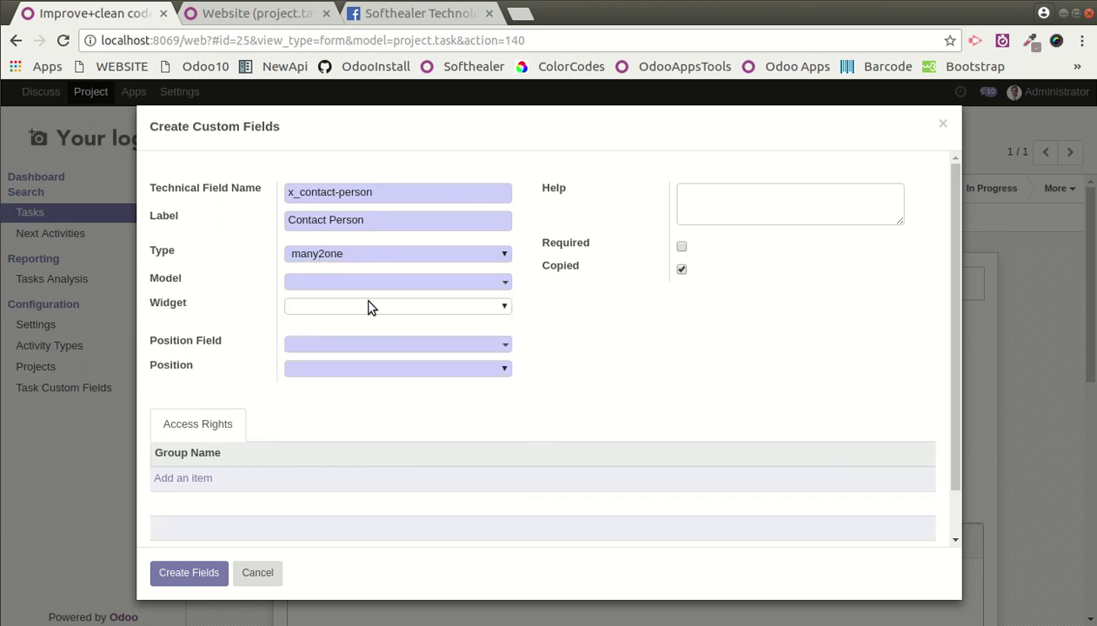
Step: Set the Contact Person field's model to Contact and its widget to selection
{"action": "left_click", "coordinate": [359, 283]}
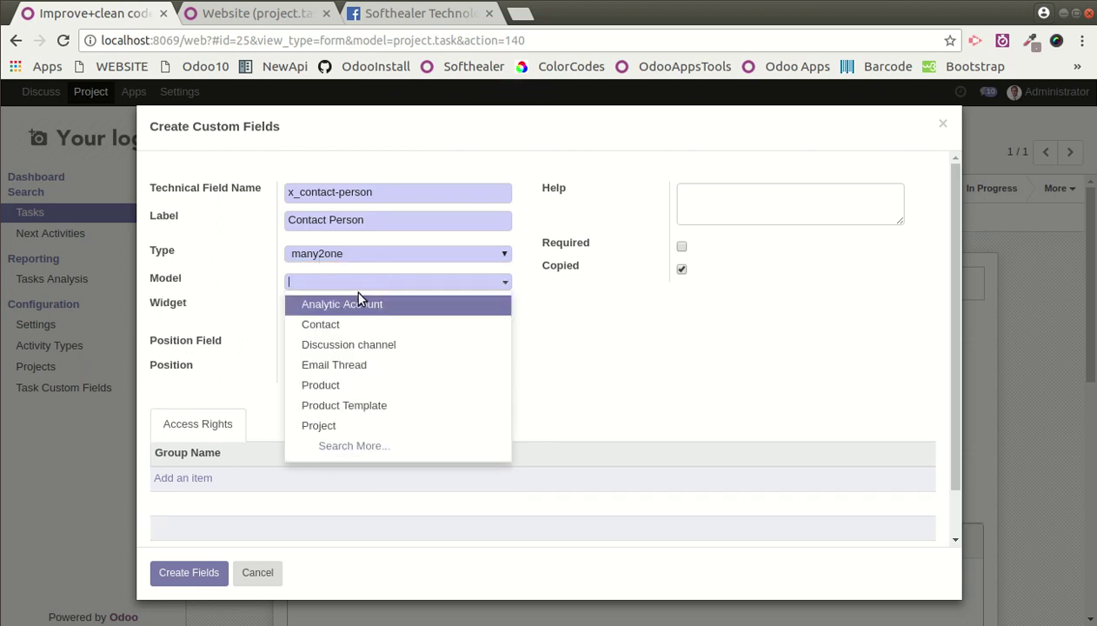
{"action": "type", "text": "c"}
{"action": "key", "text": "Down"}
{"action": "key", "text": "Return"}
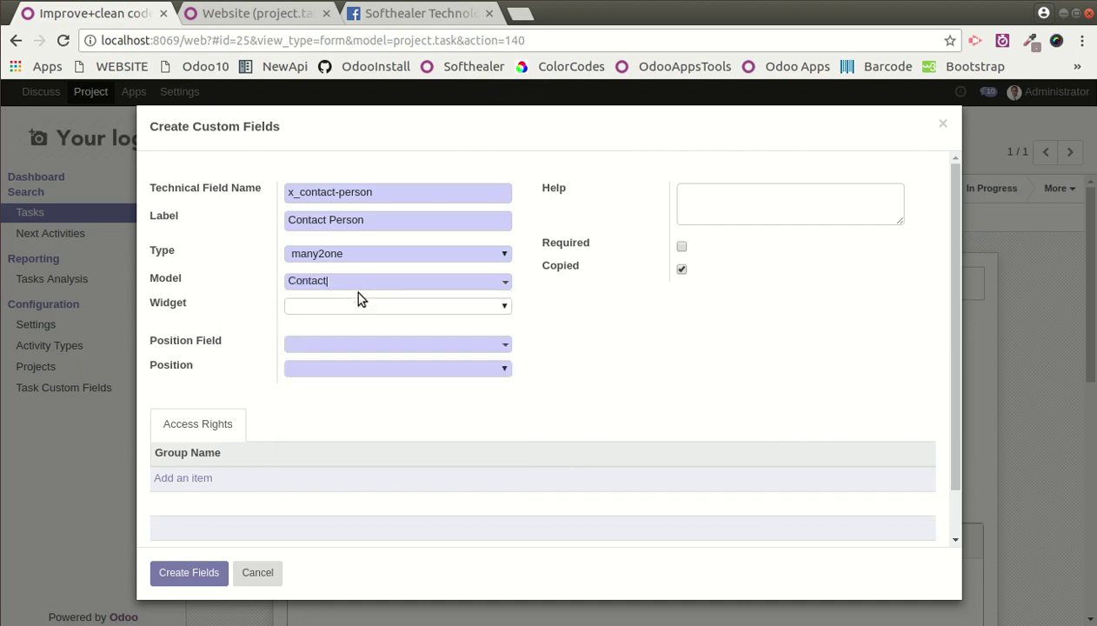
{"action": "left_click", "coordinate": [351, 304]}
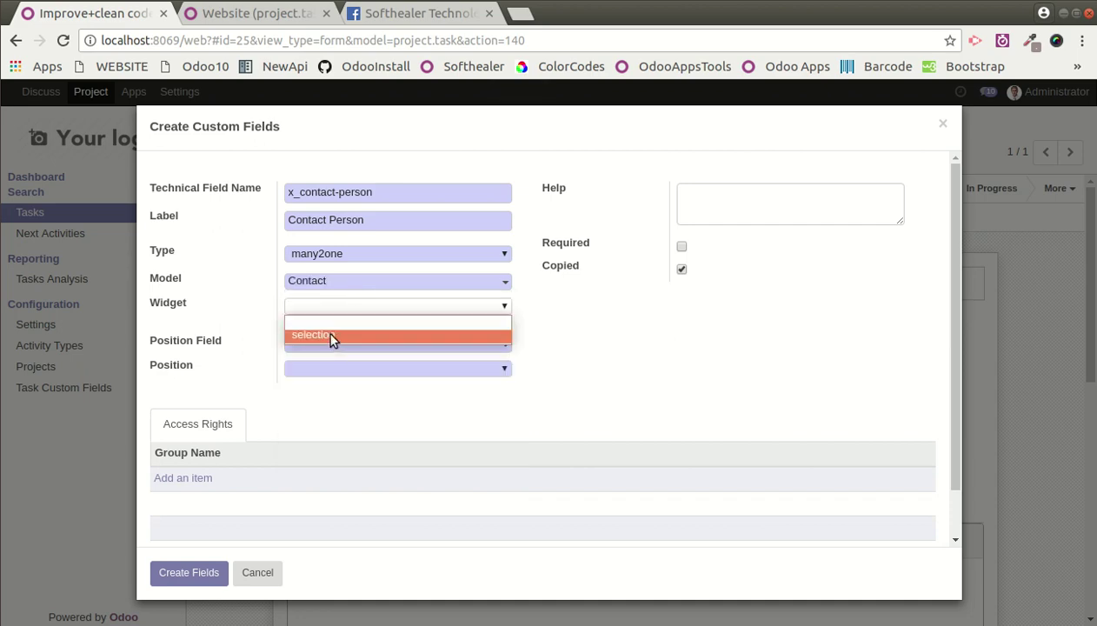
{"action": "left_click", "coordinate": [333, 337]}
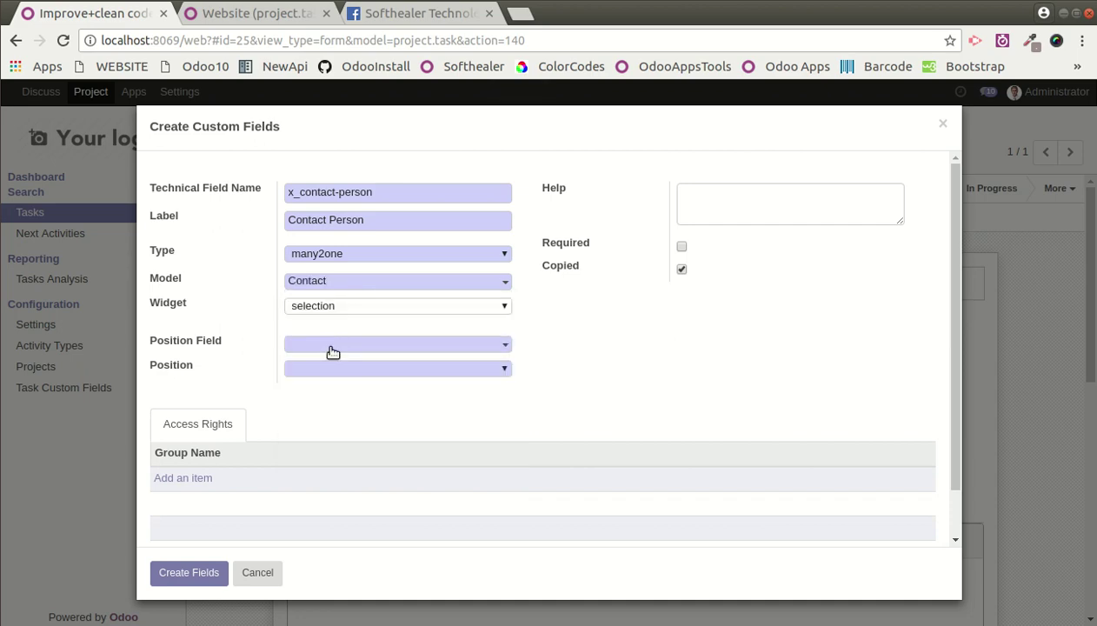
Step: Position the Contact Person field After "Assigned to (project.task)" and try to create it
{"action": "left_click", "coordinate": [336, 344]}
{"action": "type", "text": "ass"}
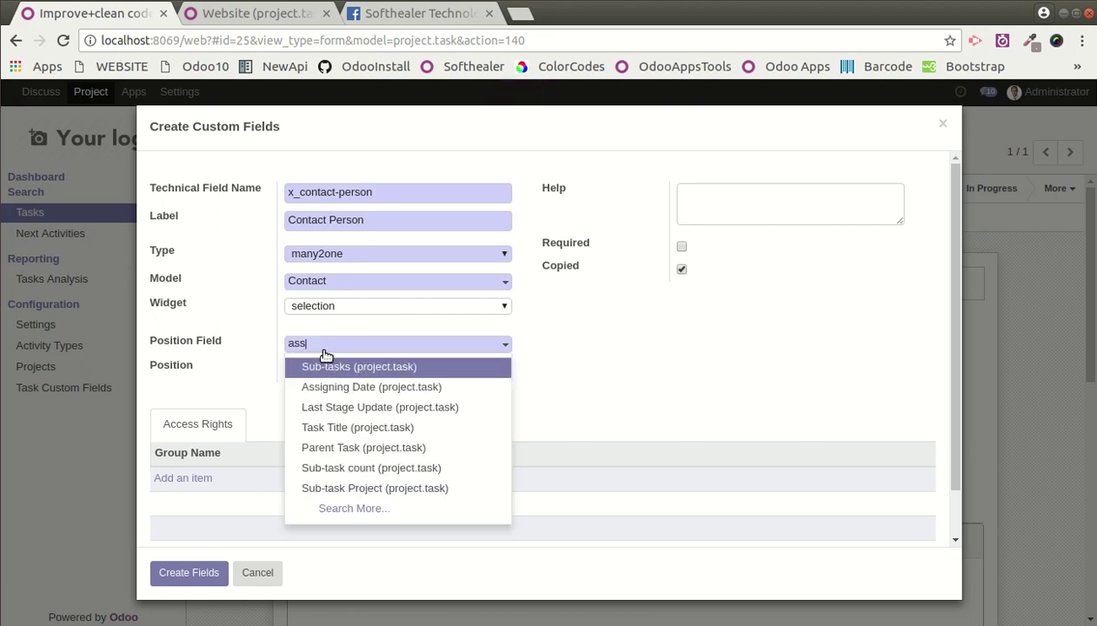
{"action": "key", "text": "Down"}
{"action": "key", "text": "Return"}
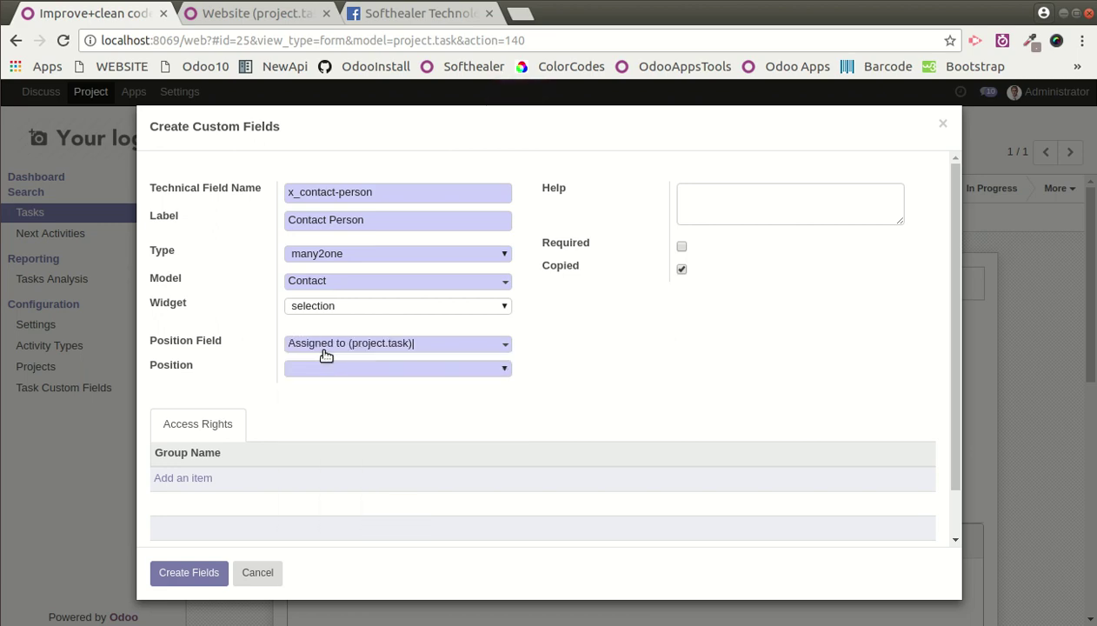
{"action": "left_click", "coordinate": [395, 369]}
{"action": "left_click", "coordinate": [329, 412]}
{"action": "left_click", "coordinate": [186, 573]}
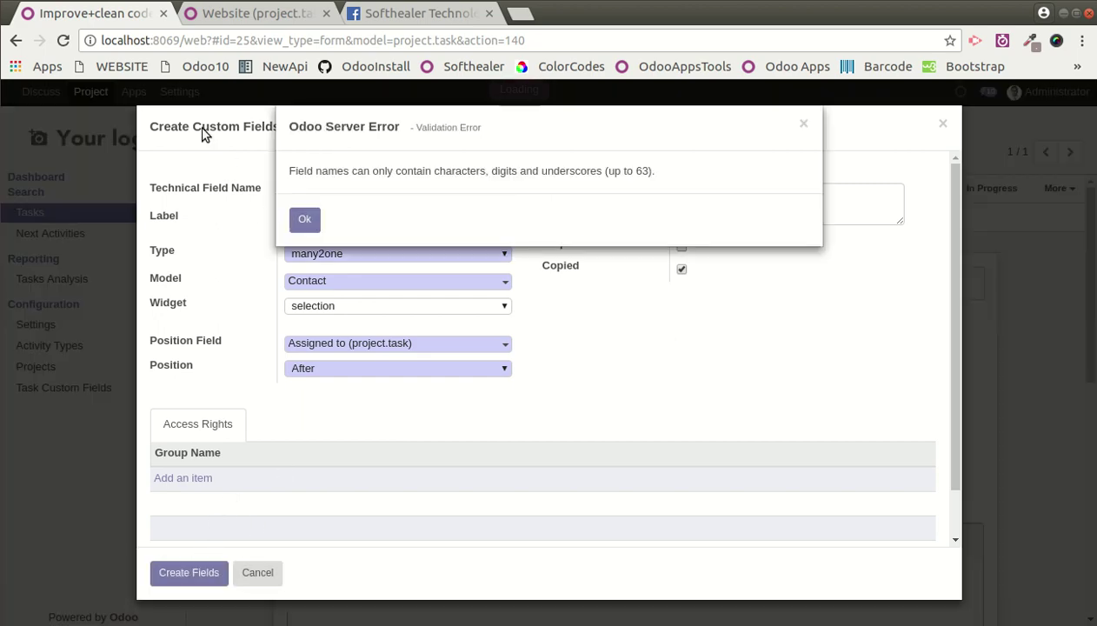
{"action": "left_click", "coordinate": [304, 223]}
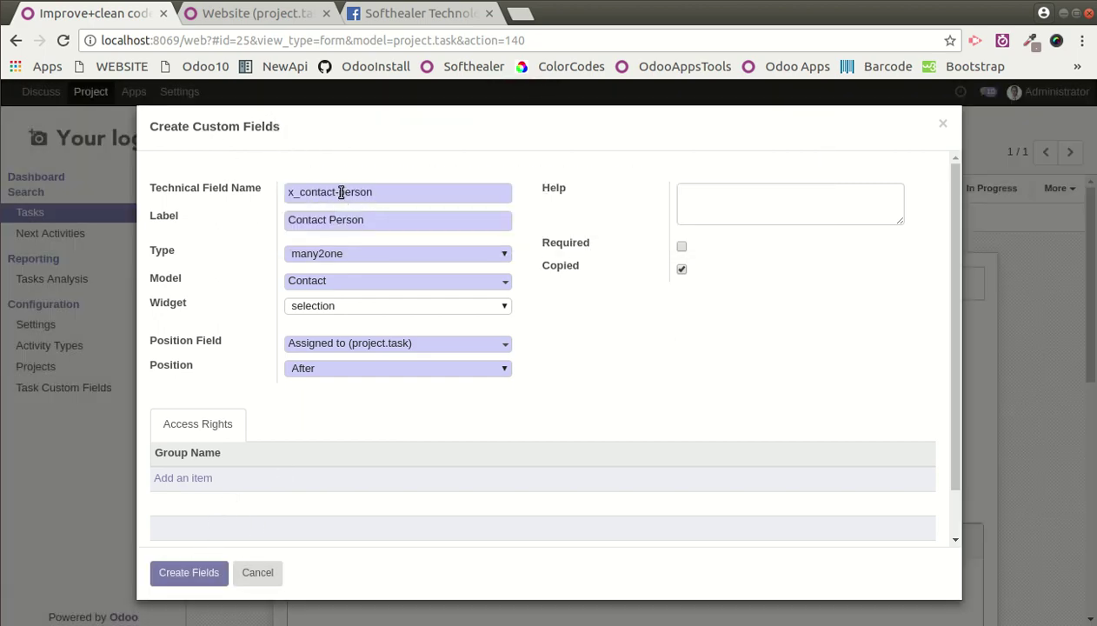
Step: Correct the technical field name to x_contact_person and create the field
{"action": "left_click", "coordinate": [340, 193]}
{"action": "key", "text": "BackSpace"}
{"action": "type", "text": "_"}
{"action": "left_click", "coordinate": [183, 572]}
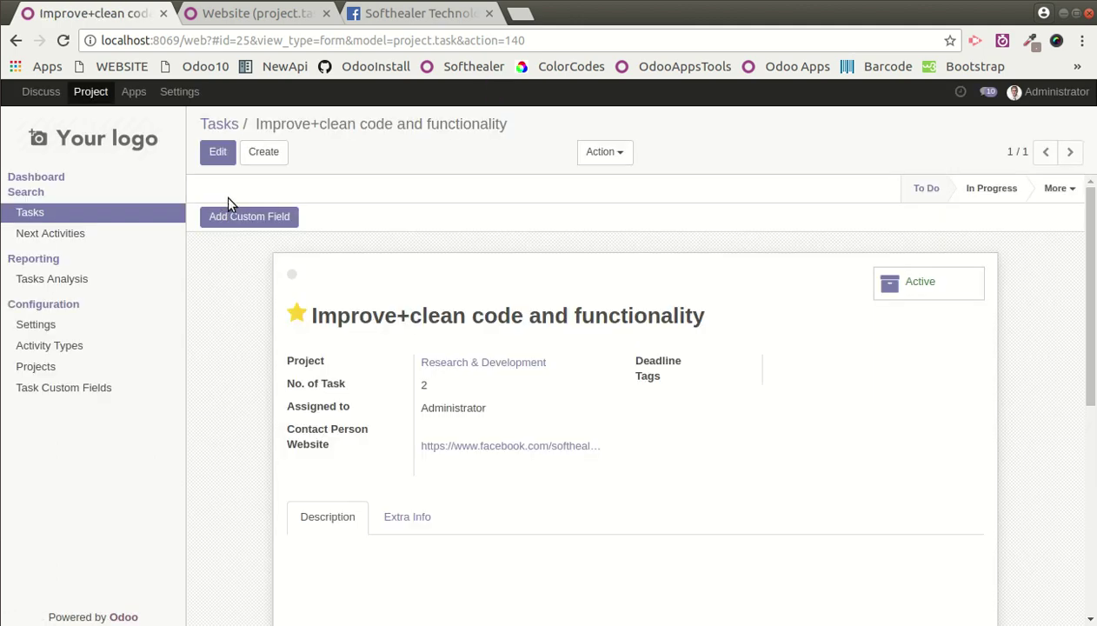
Step: Edit the task, choose China Export as the Contact Person and save
{"action": "left_click", "coordinate": [219, 155]}
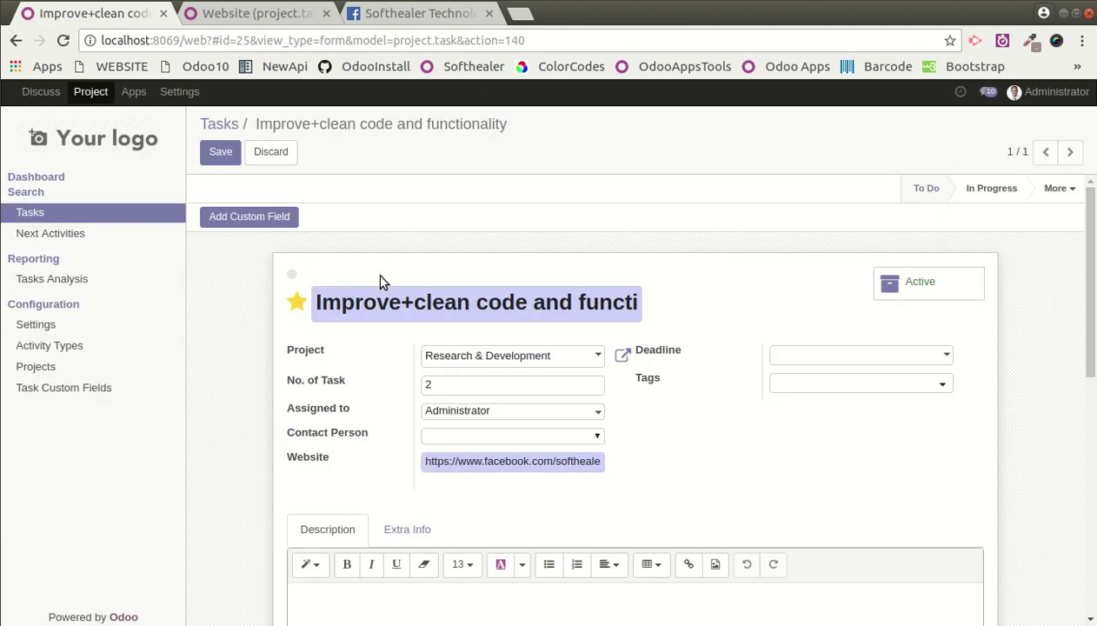
{"action": "left_click", "coordinate": [461, 436]}
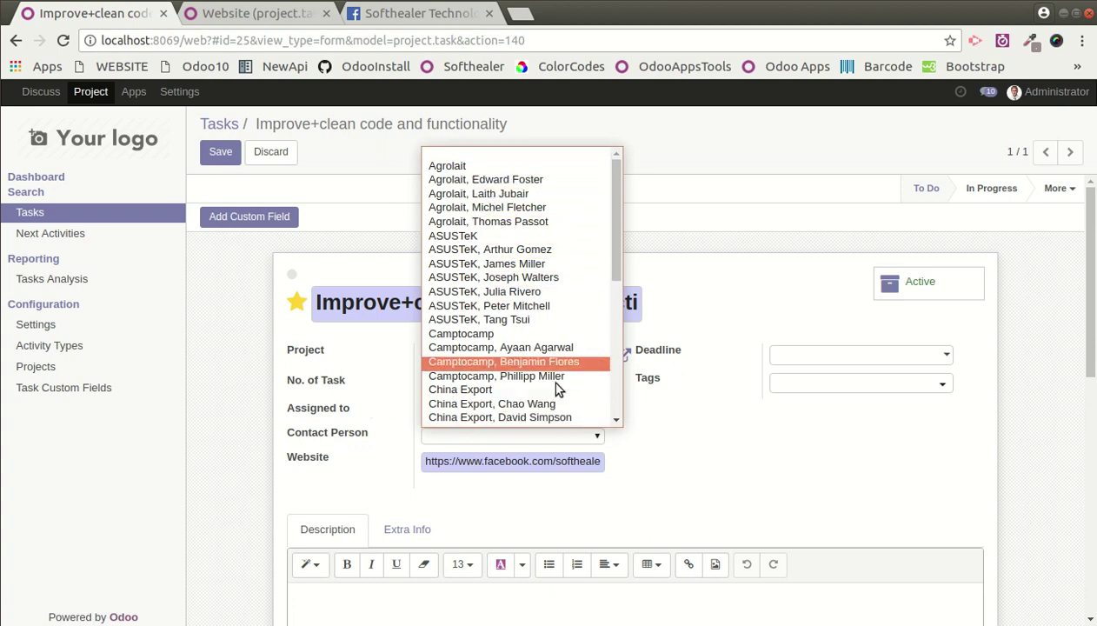
{"action": "left_click", "coordinate": [503, 390]}
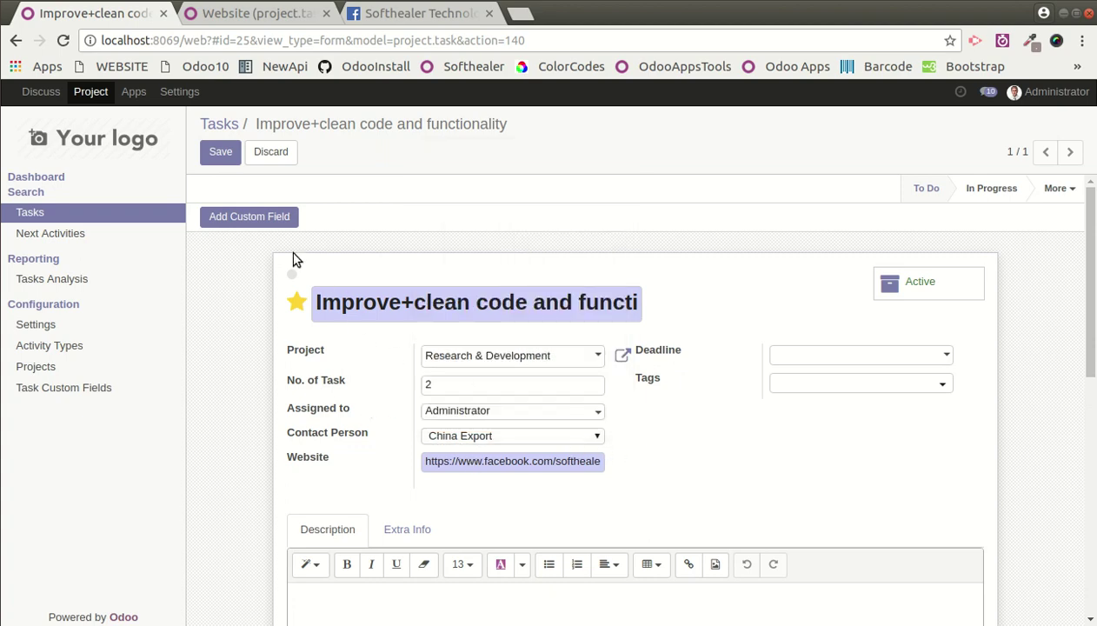
{"action": "left_click", "coordinate": [224, 153]}
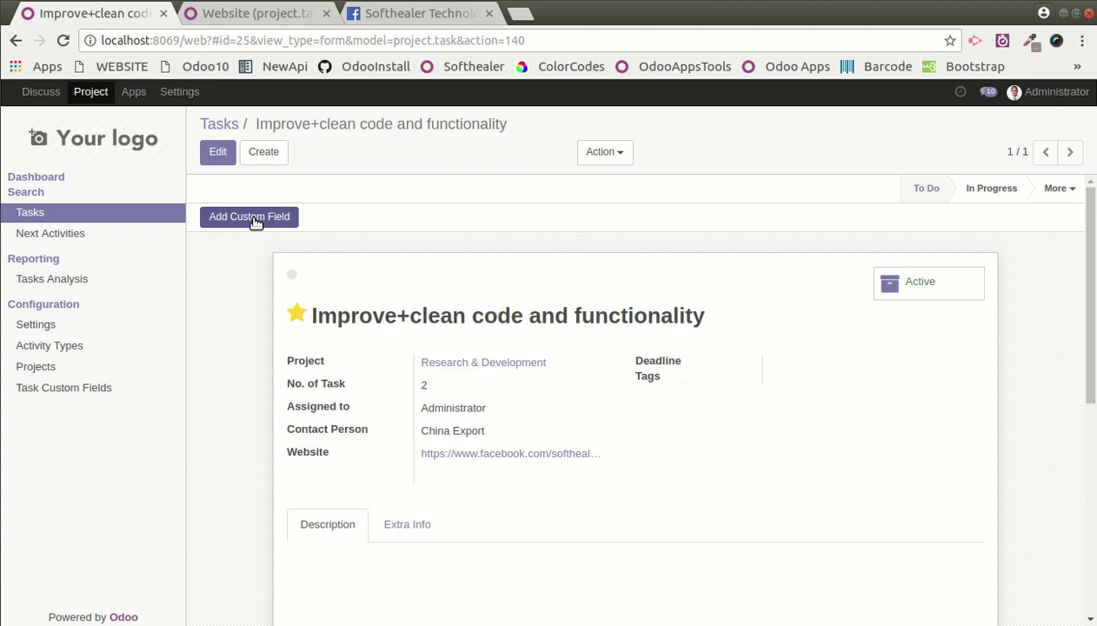
Step: Start another custom field with technical name x_task_list, label "Task List" and type many2many
{"action": "left_click", "coordinate": [255, 219]}
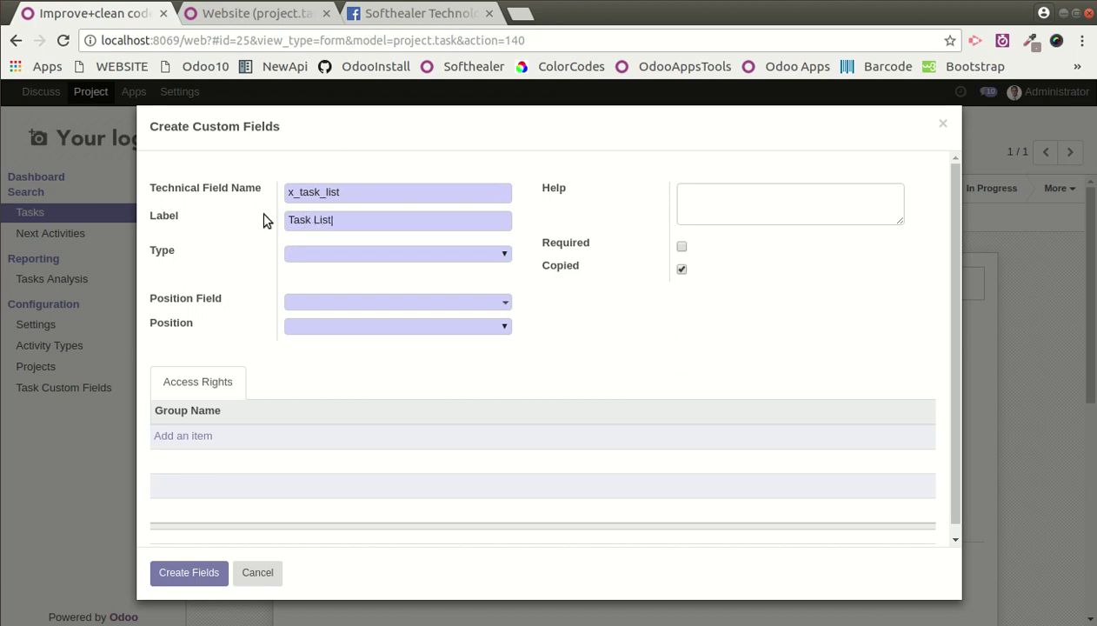
{"action": "left_click", "coordinate": [315, 257]}
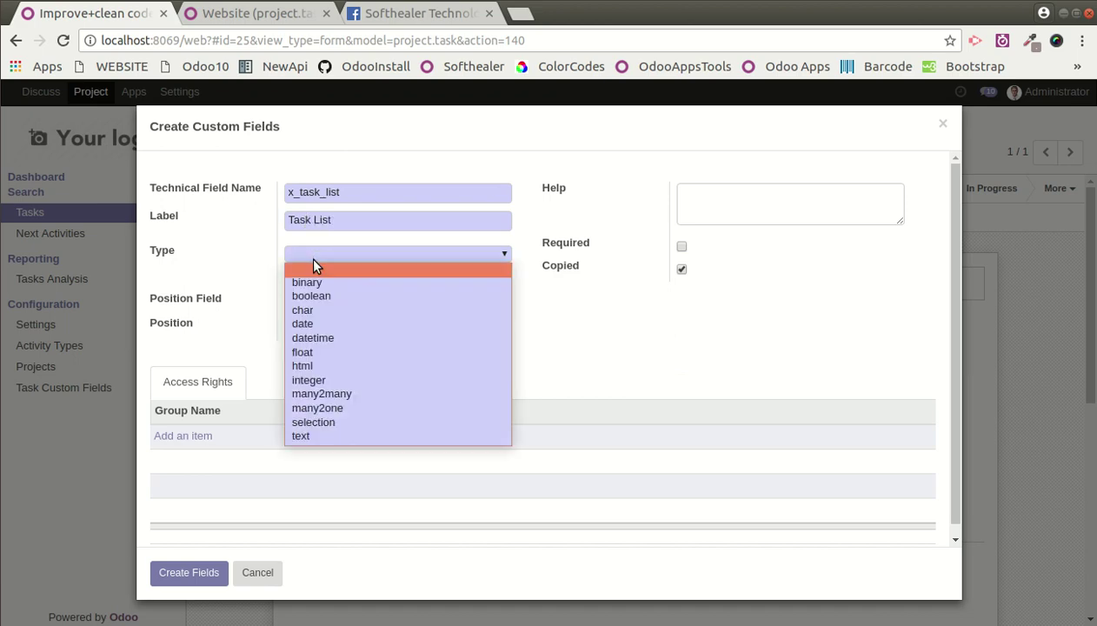
{"action": "key", "text": "m"}
{"action": "key", "text": "Return"}
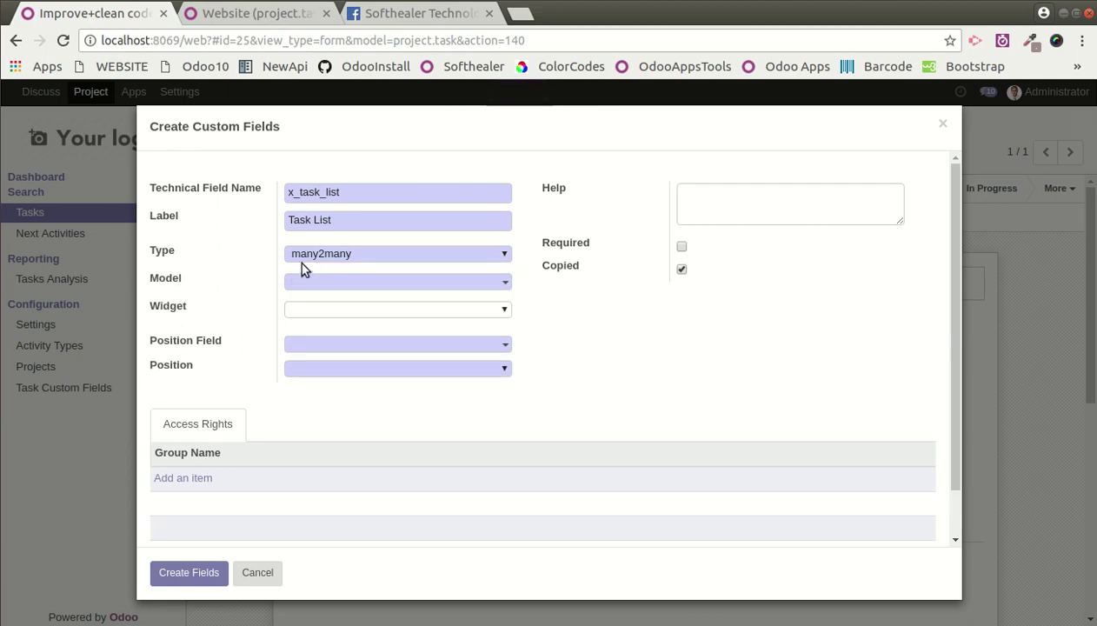
Step: Set the Task List field's model to Task and its widget to Checkboxes
{"action": "left_click", "coordinate": [305, 288]}
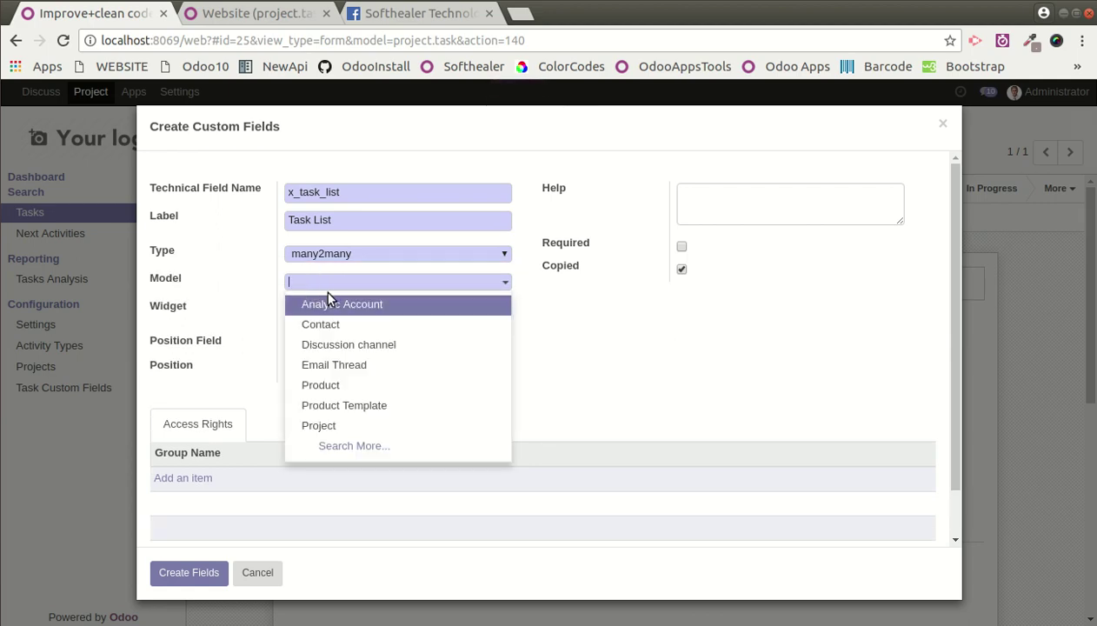
{"action": "type", "text": "tas"}
{"action": "key", "text": "Return"}
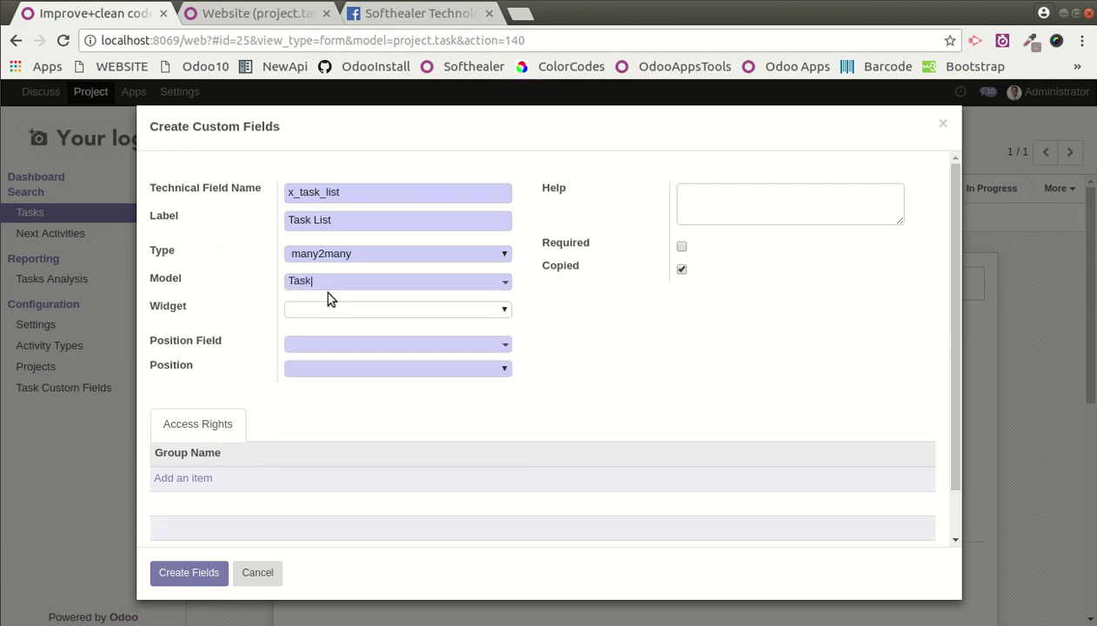
{"action": "left_click", "coordinate": [315, 311]}
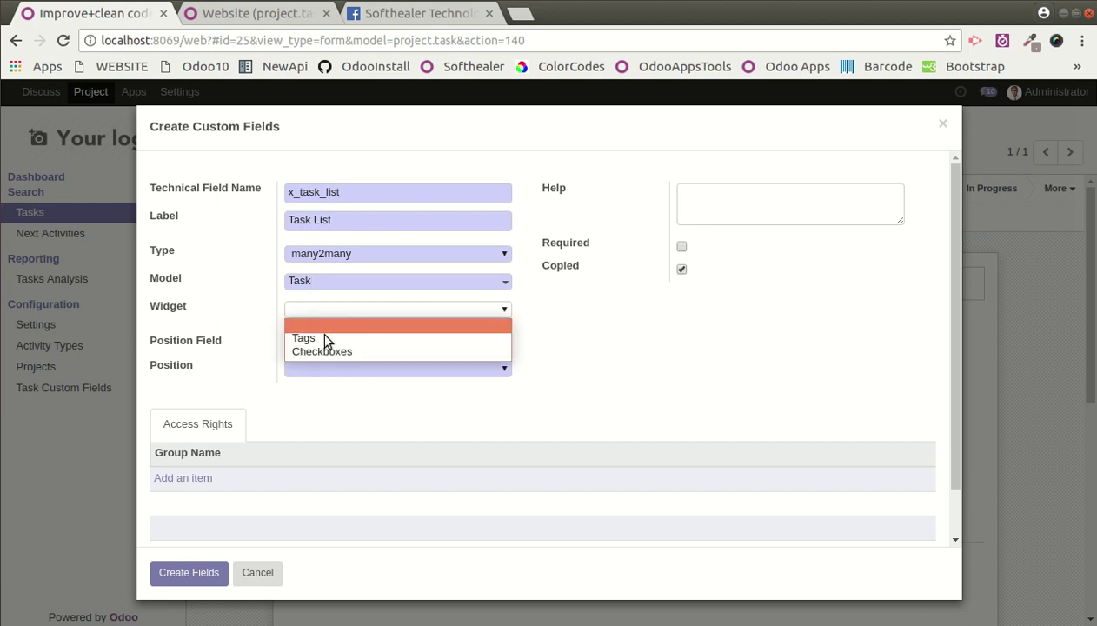
{"action": "left_click", "coordinate": [318, 352]}
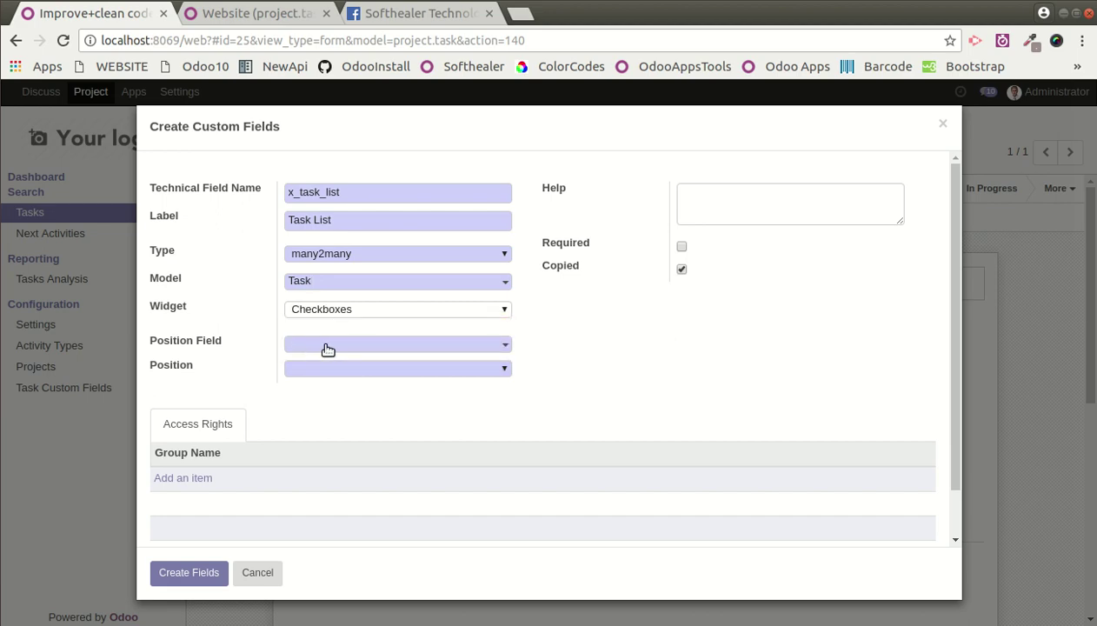
Step: Position the Task List field after Assigned to (project.task), add the help text "List of Task" and create the field
{"action": "left_click", "coordinate": [330, 348]}
{"action": "type", "text": "ass"}
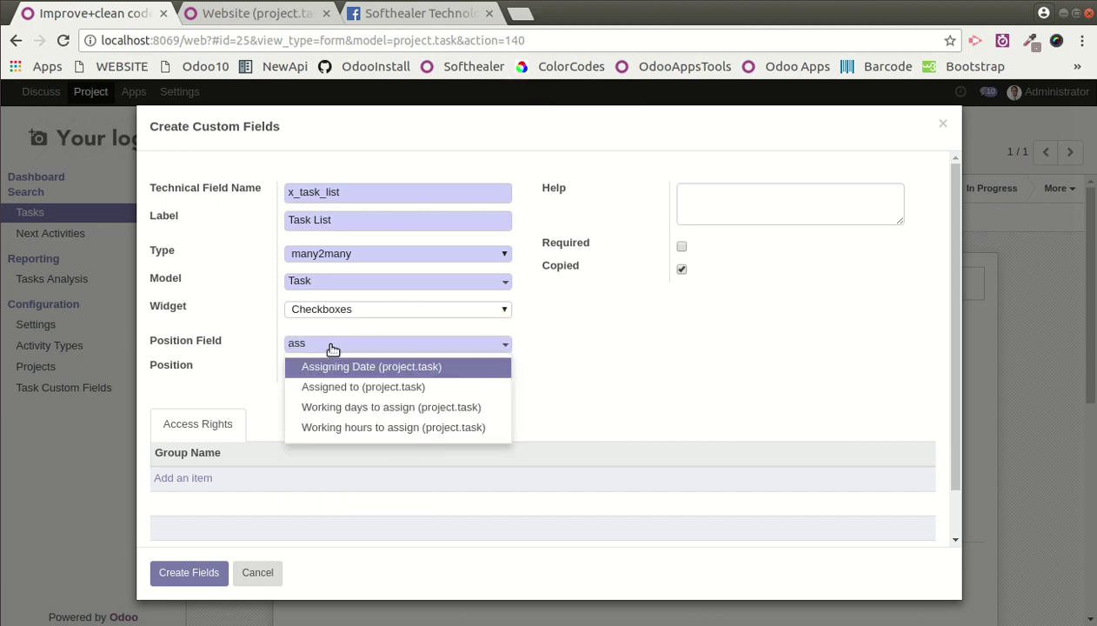
{"action": "key", "text": "Down"}
{"action": "key", "text": "Return"}
{"action": "left_click", "coordinate": [341, 368]}
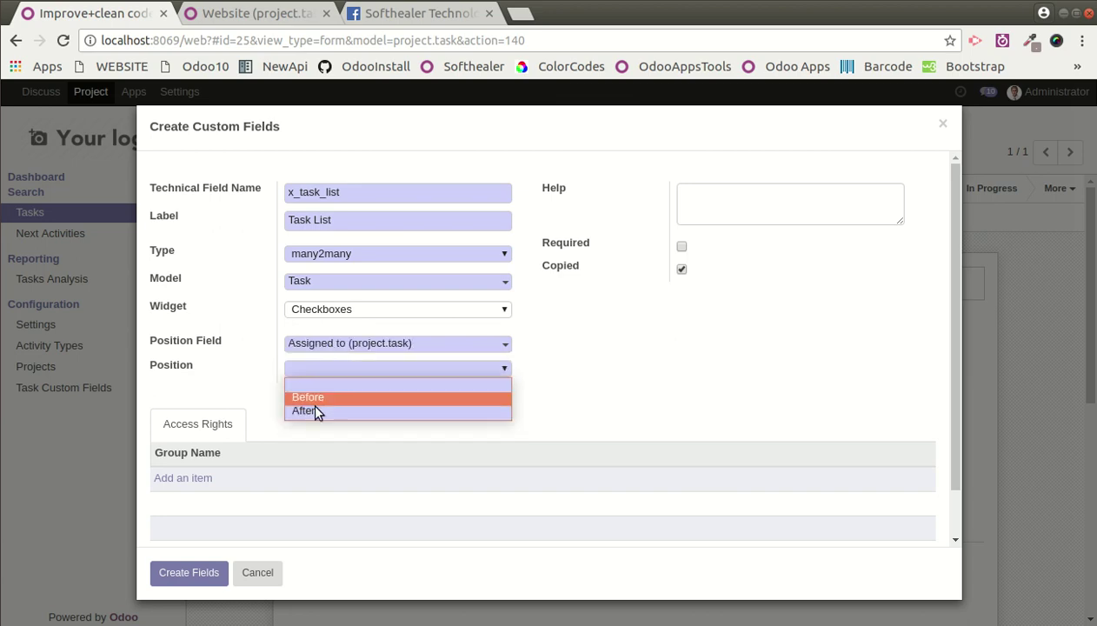
{"action": "left_click", "coordinate": [316, 411]}
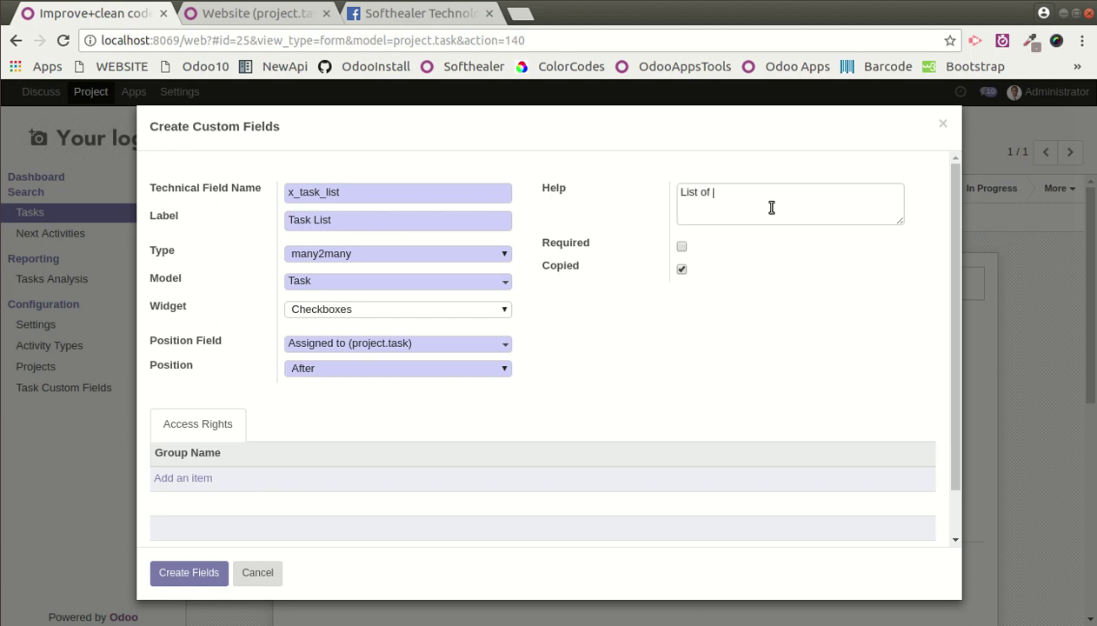
{"action": "left_click", "coordinate": [189, 573]}
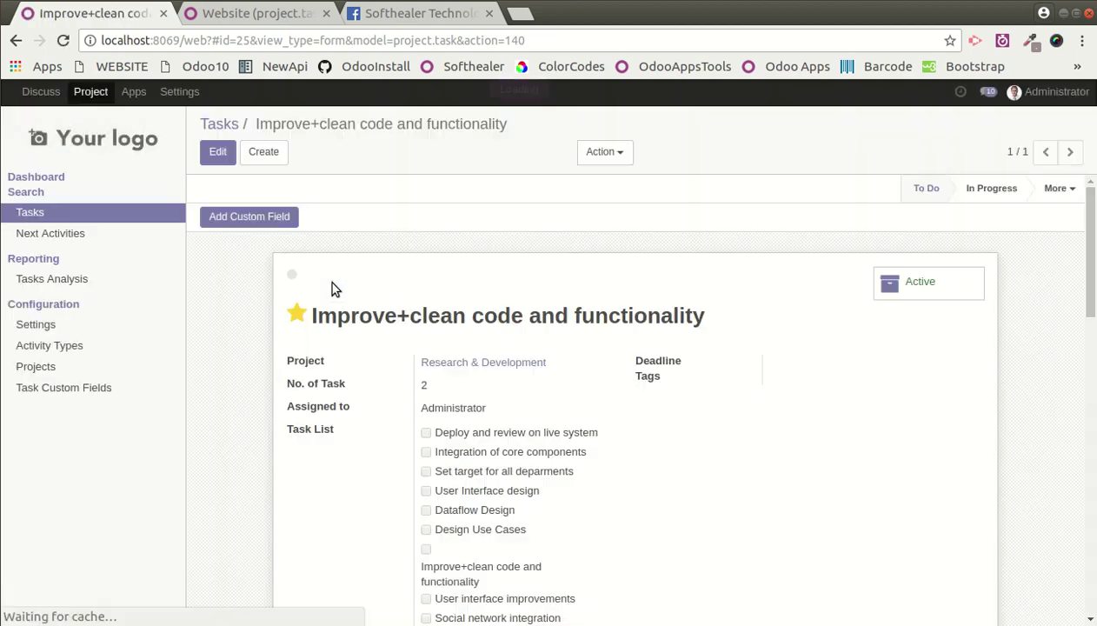
Step: Open the task for editing and examine the Task List checkboxes and the field's help tooltip
{"action": "left_click", "coordinate": [215, 150]}
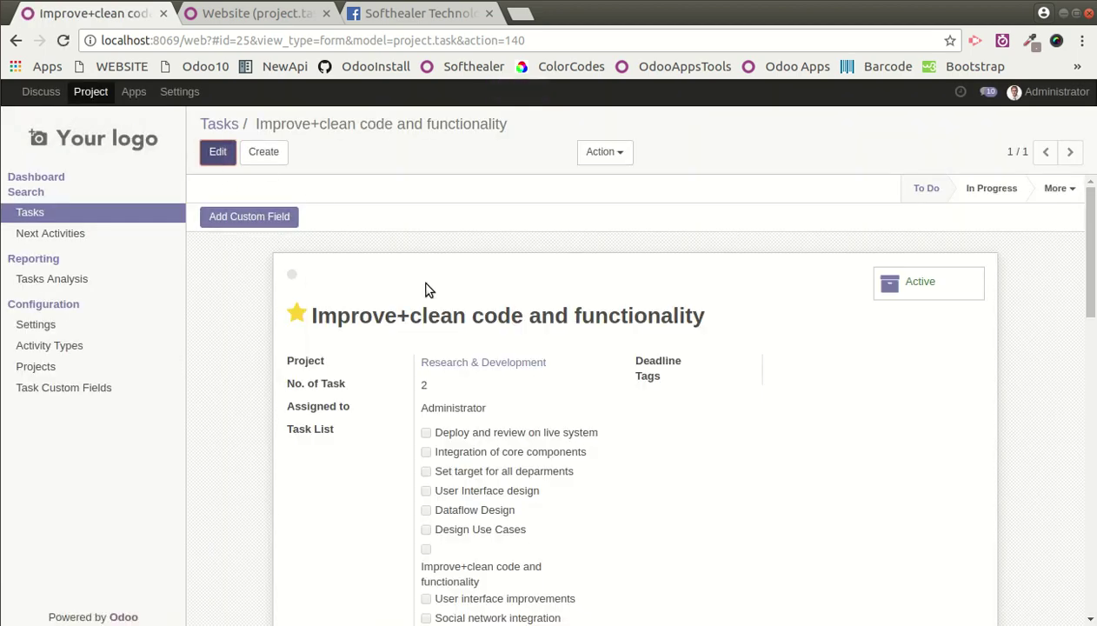
{"action": "scroll", "coordinate": [427, 289], "scroll_direction": "down", "scroll_amount": 10}
{"action": "scroll", "coordinate": [411, 274], "scroll_direction": "up", "scroll_amount": 2}
{"action": "scroll", "coordinate": [430, 300], "scroll_direction": "up", "scroll_amount": 5}
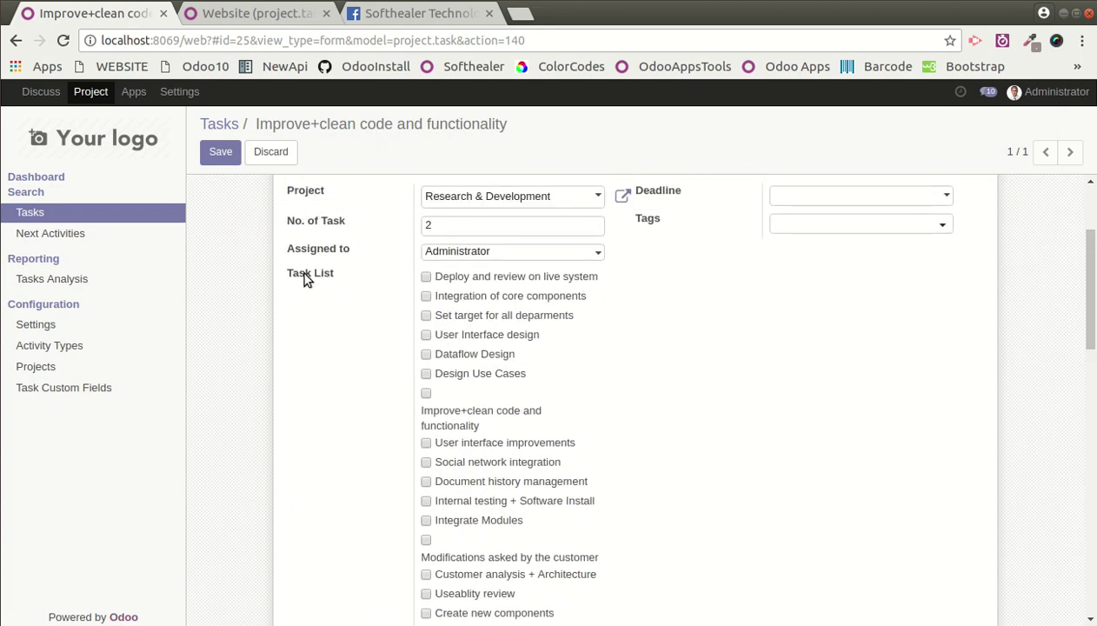
{"action": "mouse_move", "coordinate": [307, 280]}
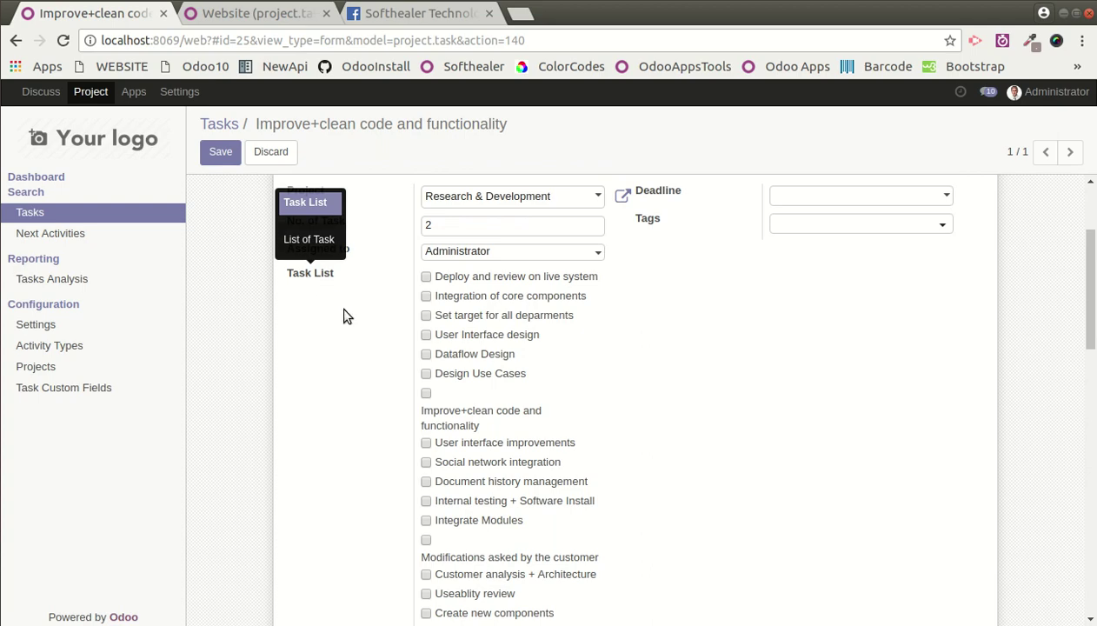
{"action": "scroll", "coordinate": [339, 336], "scroll_direction": "up", "scroll_amount": 2}
Step: Open the x_task_list record in Task Custom Fields, change its widget to Tags and save
{"action": "left_click", "coordinate": [257, 14]}
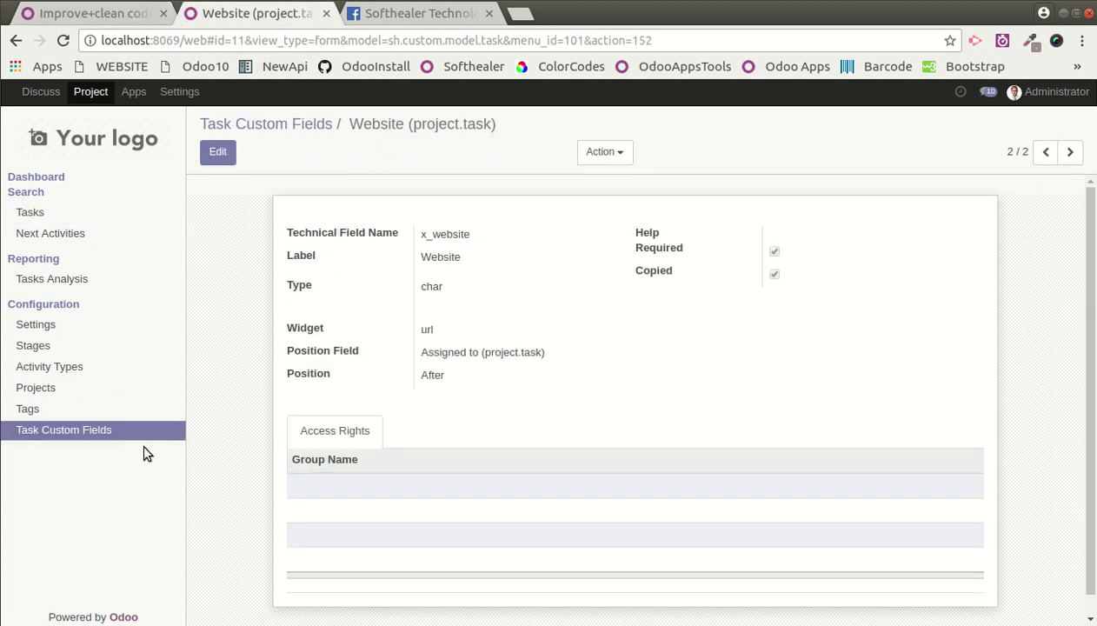
{"action": "left_click", "coordinate": [118, 439]}
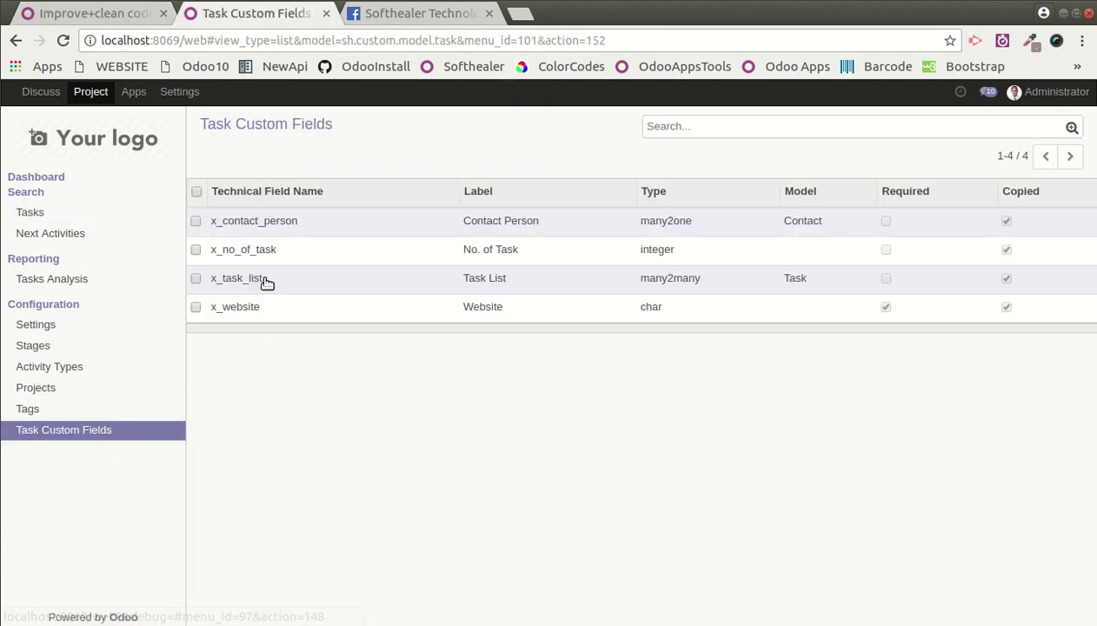
{"action": "left_click", "coordinate": [264, 281]}
{"action": "left_click", "coordinate": [217, 152]}
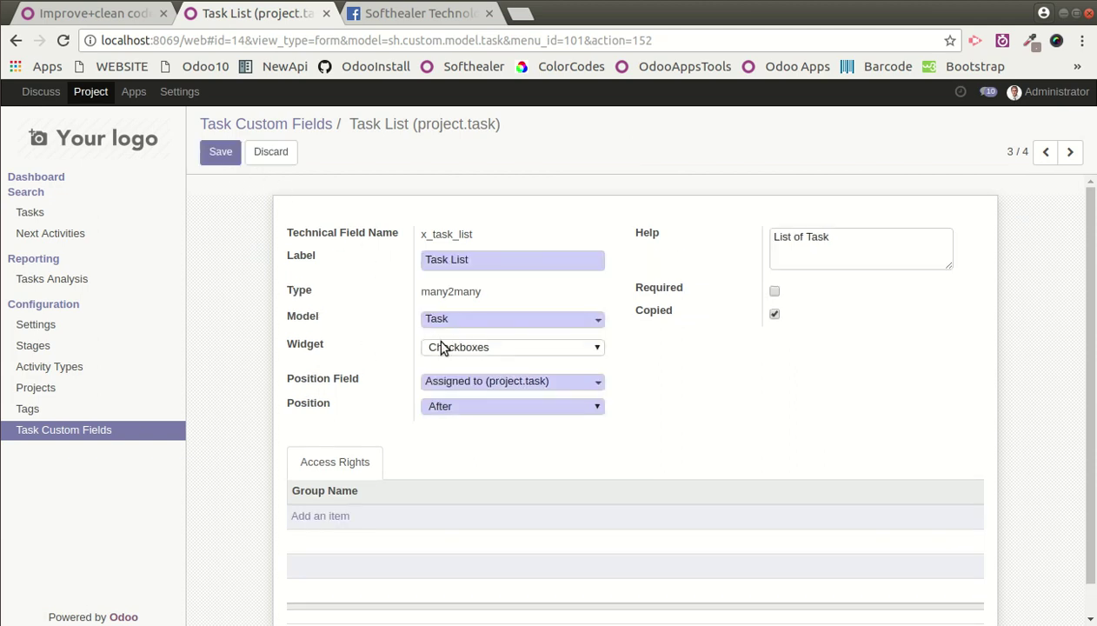
{"action": "left_click", "coordinate": [472, 352]}
{"action": "left_click", "coordinate": [448, 372]}
{"action": "left_click", "coordinate": [221, 153]}
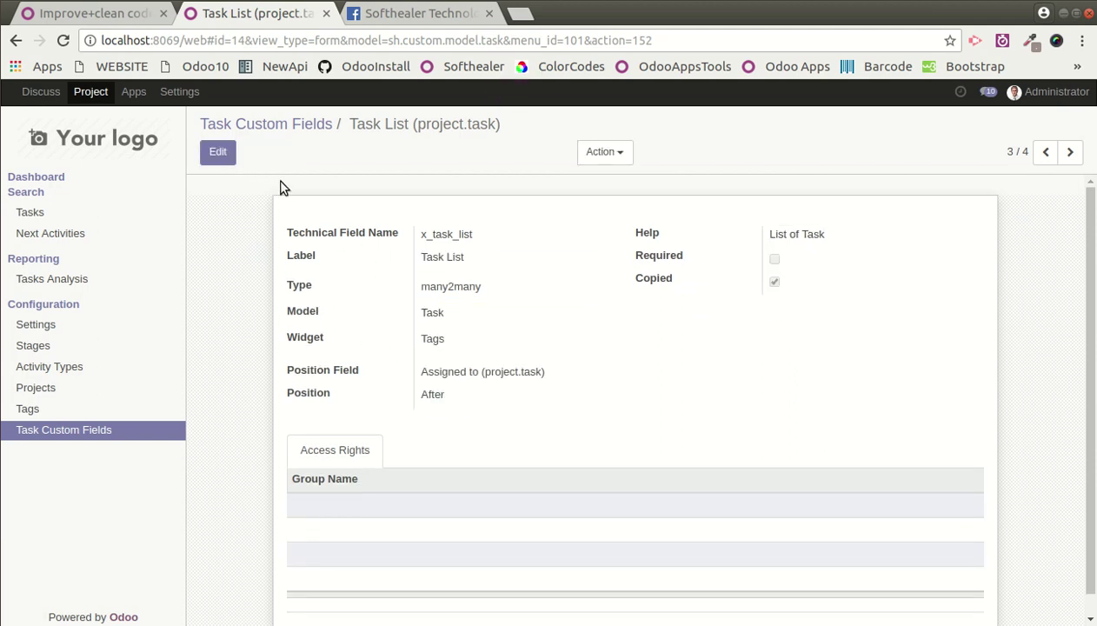
Step: Reload the task, add "User Interface design" and "Improve+clean code and functionality" to its Task List and save
{"action": "left_click", "coordinate": [108, 16]}
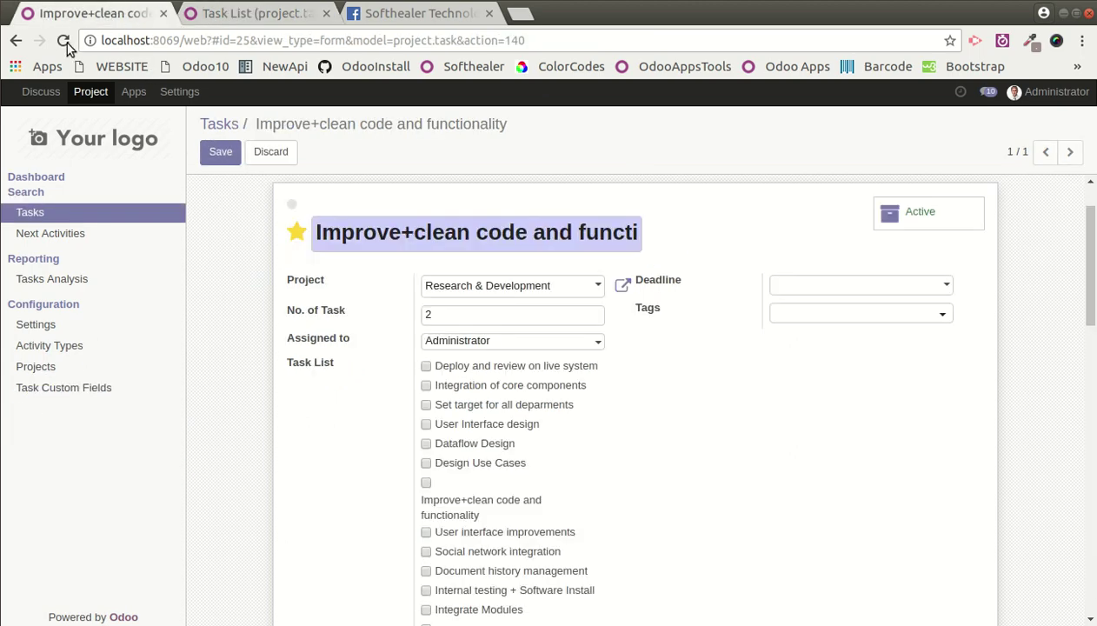
{"action": "left_click", "coordinate": [64, 40]}
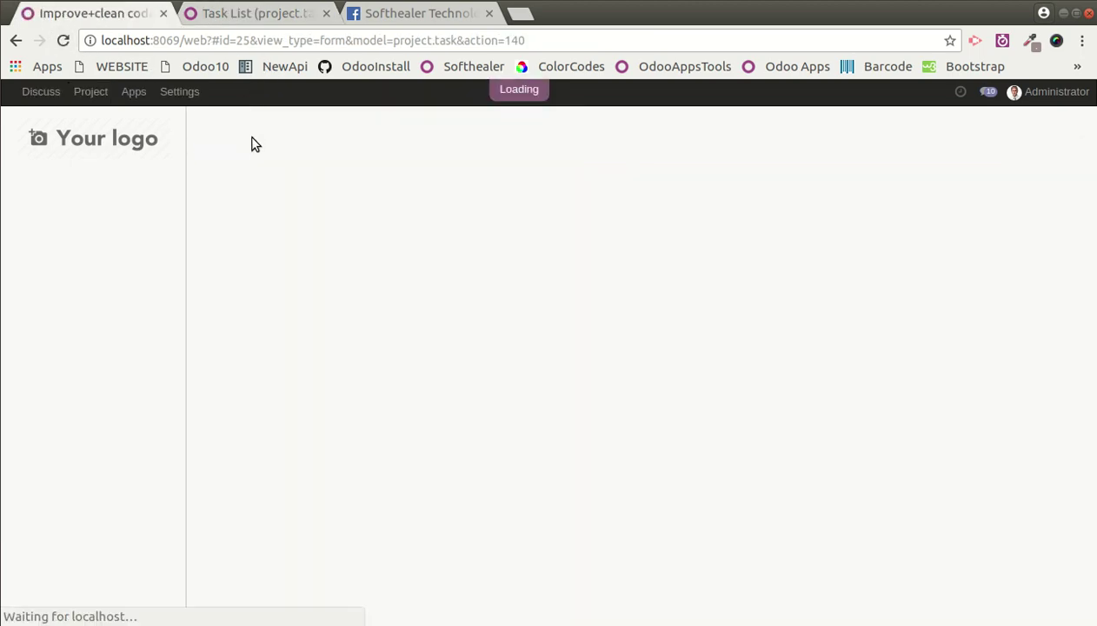
{"action": "left_click", "coordinate": [211, 153]}
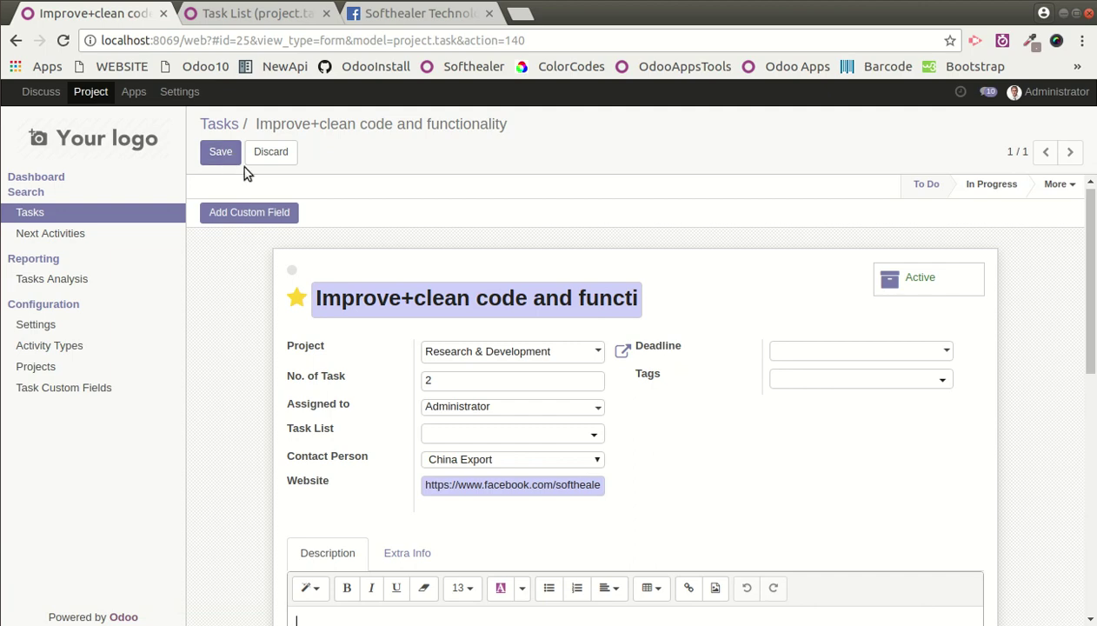
{"action": "left_click", "coordinate": [484, 435]}
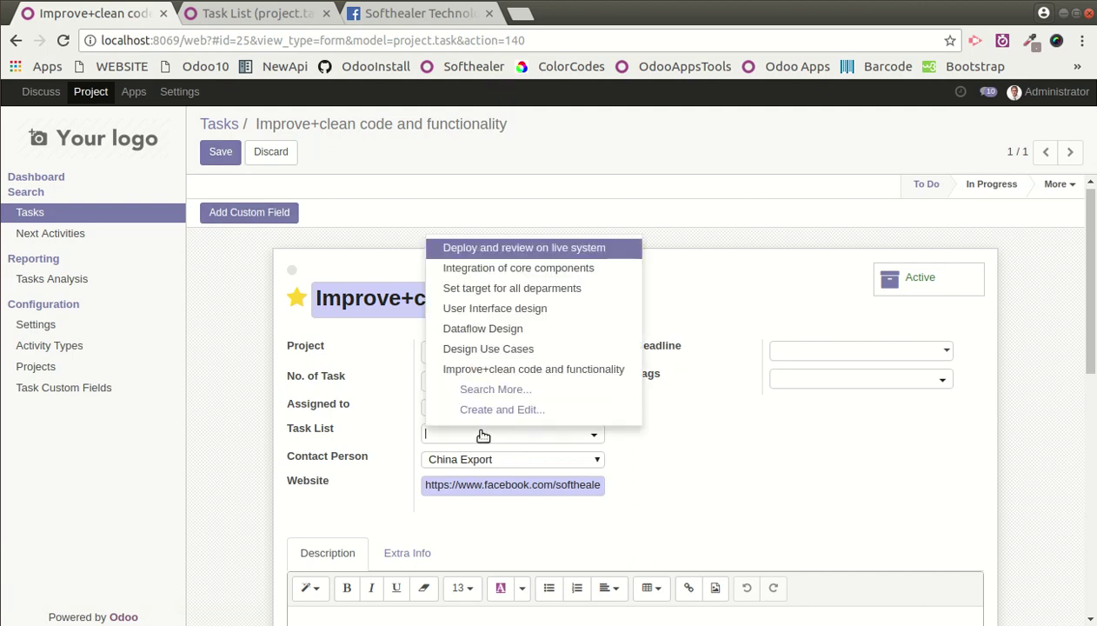
{"action": "left_click", "coordinate": [496, 309]}
{"action": "left_click", "coordinate": [494, 437]}
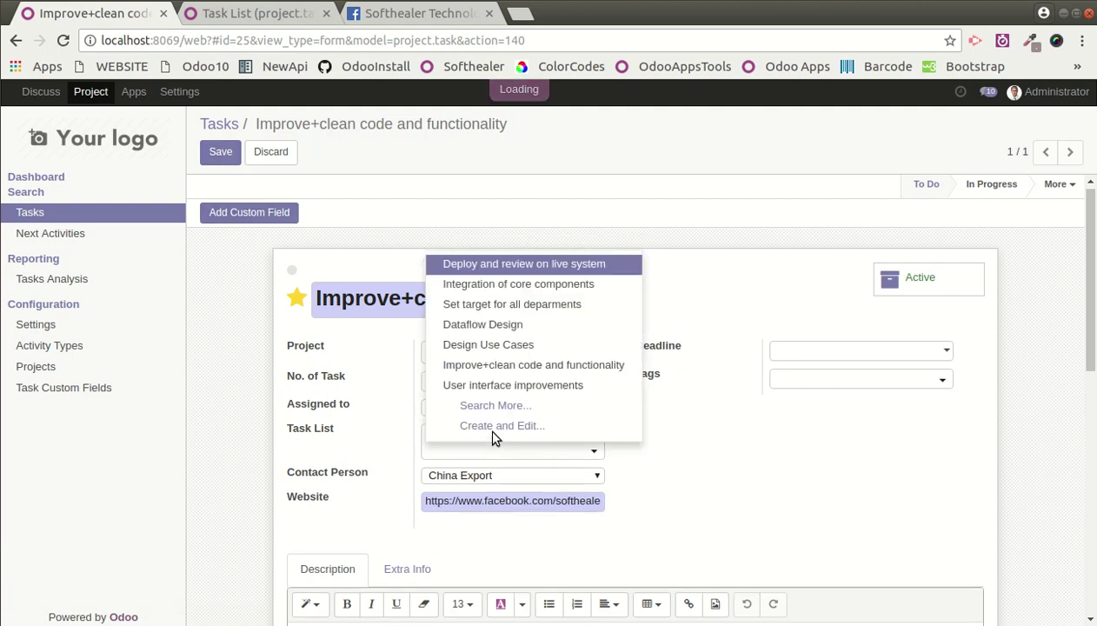
{"action": "left_click", "coordinate": [522, 365]}
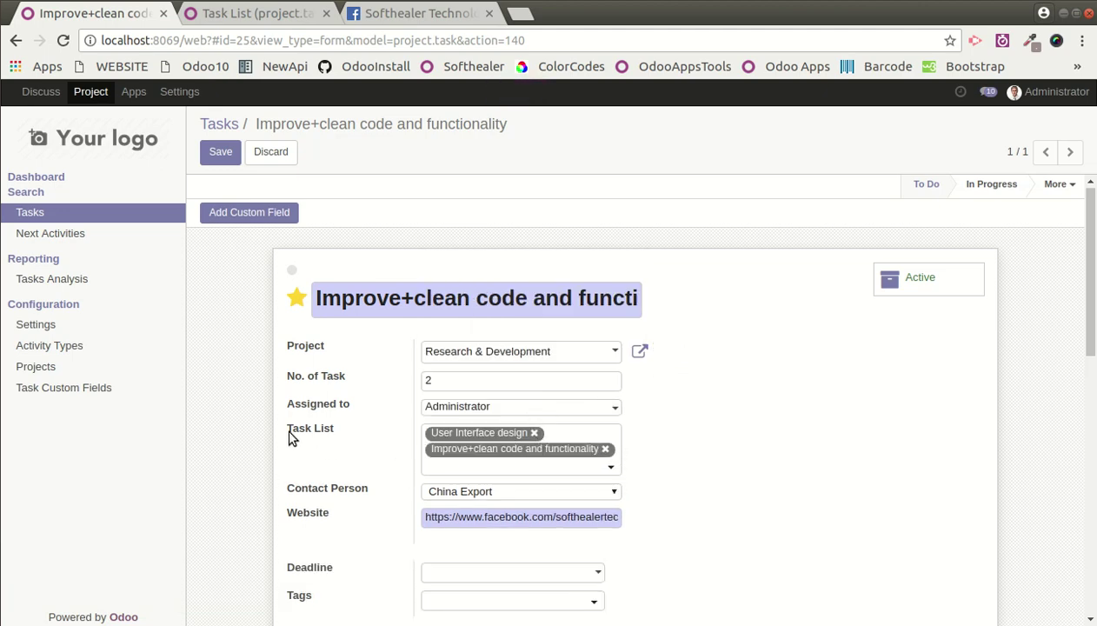
{"action": "left_click", "coordinate": [220, 152]}
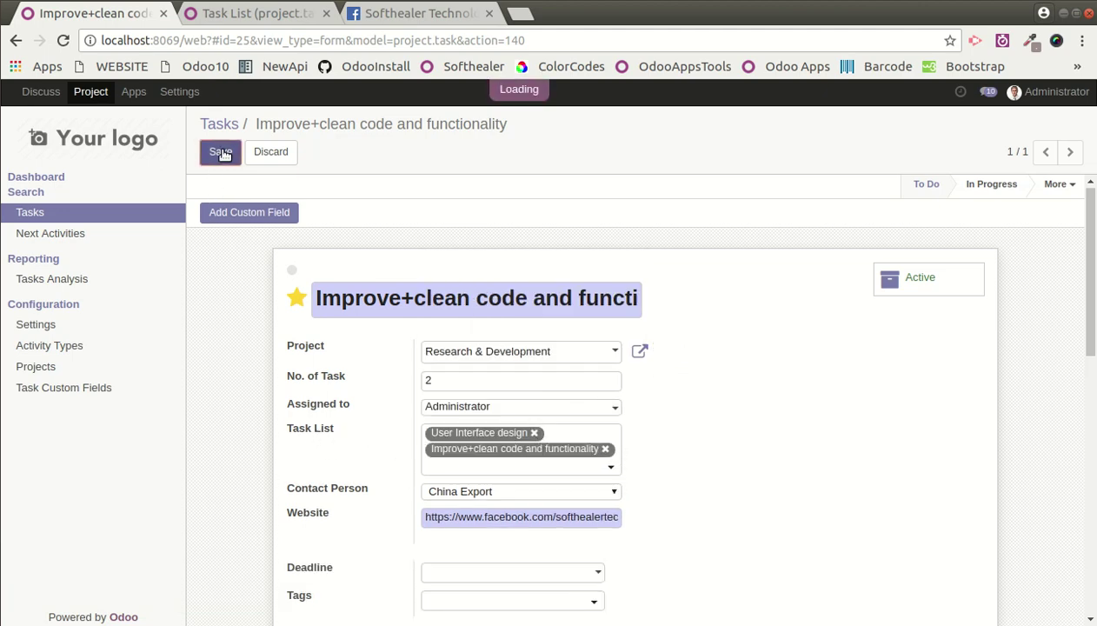
Step: Start another custom field on the task with technical name x_desription, label "Description" and type text
{"action": "left_click", "coordinate": [261, 213]}
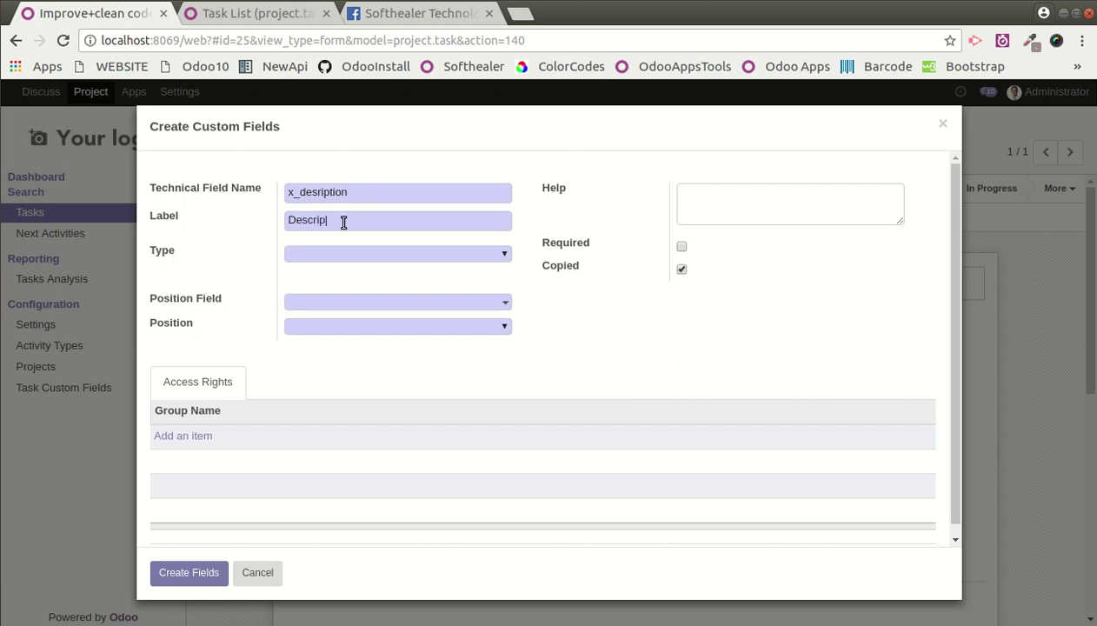
{"action": "left_click", "coordinate": [336, 253]}
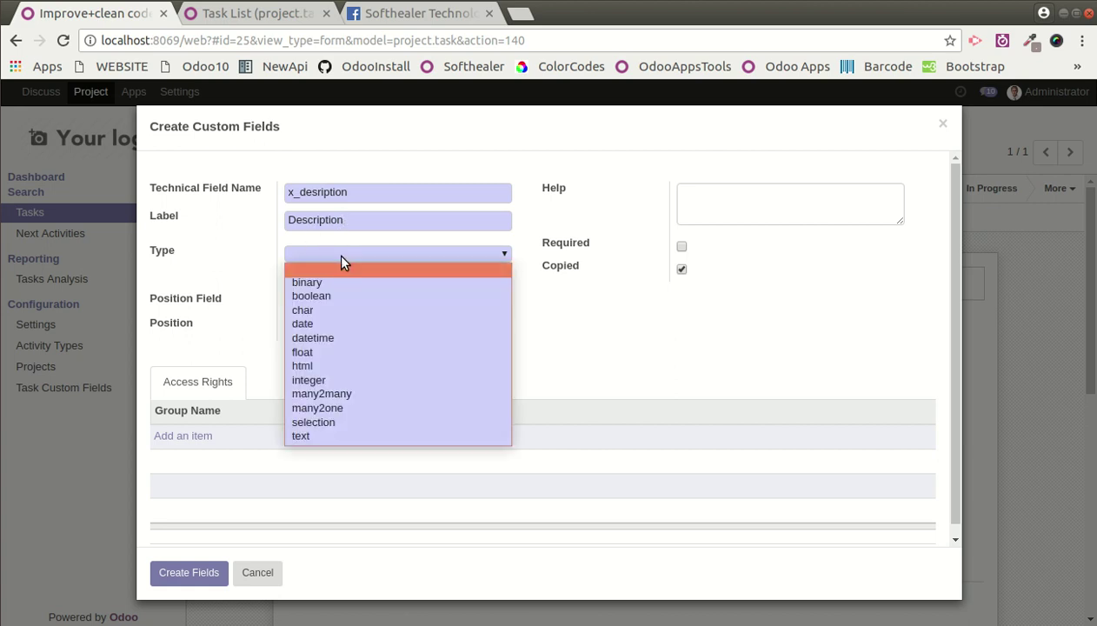
{"action": "key", "text": "c"}
{"action": "key", "text": "t"}
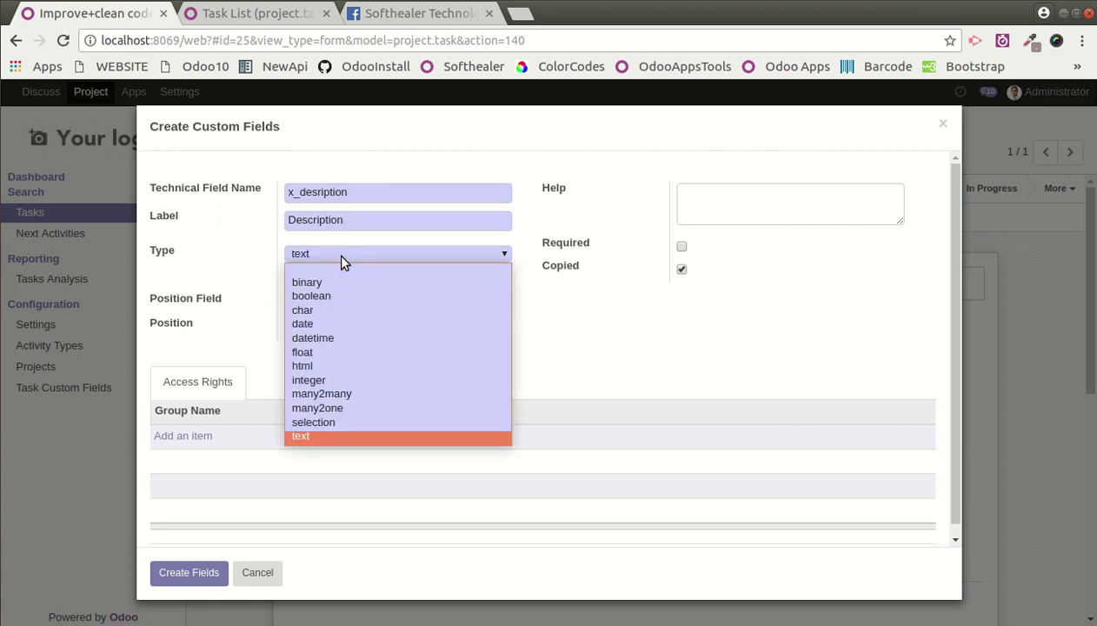
{"action": "left_click", "coordinate": [311, 434]}
Step: Position the Description field after Assigned to (project.task) and create the field
{"action": "left_click", "coordinate": [386, 301]}
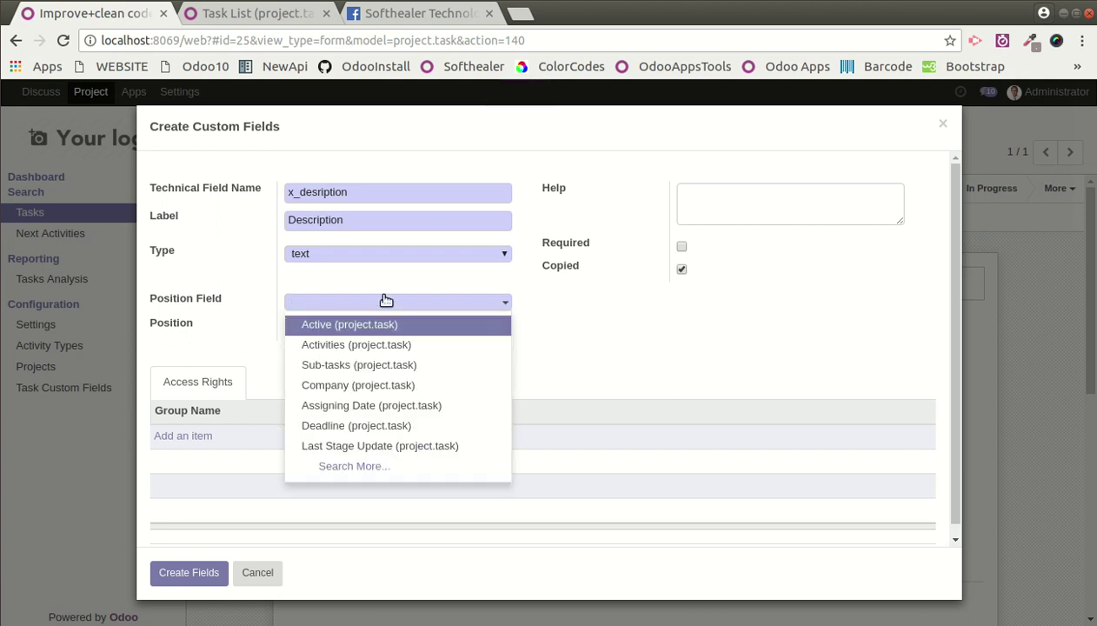
{"action": "type", "text": "ass"}
{"action": "key", "text": "Down"}
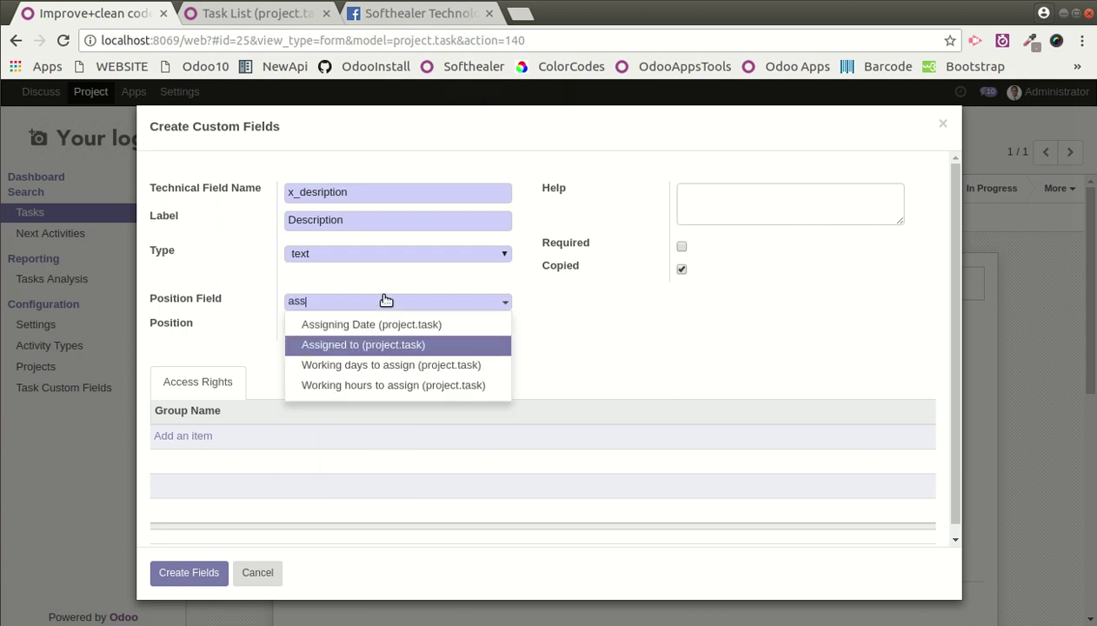
{"action": "key", "text": "Return"}
{"action": "left_click", "coordinate": [355, 326]}
{"action": "left_click", "coordinate": [321, 369]}
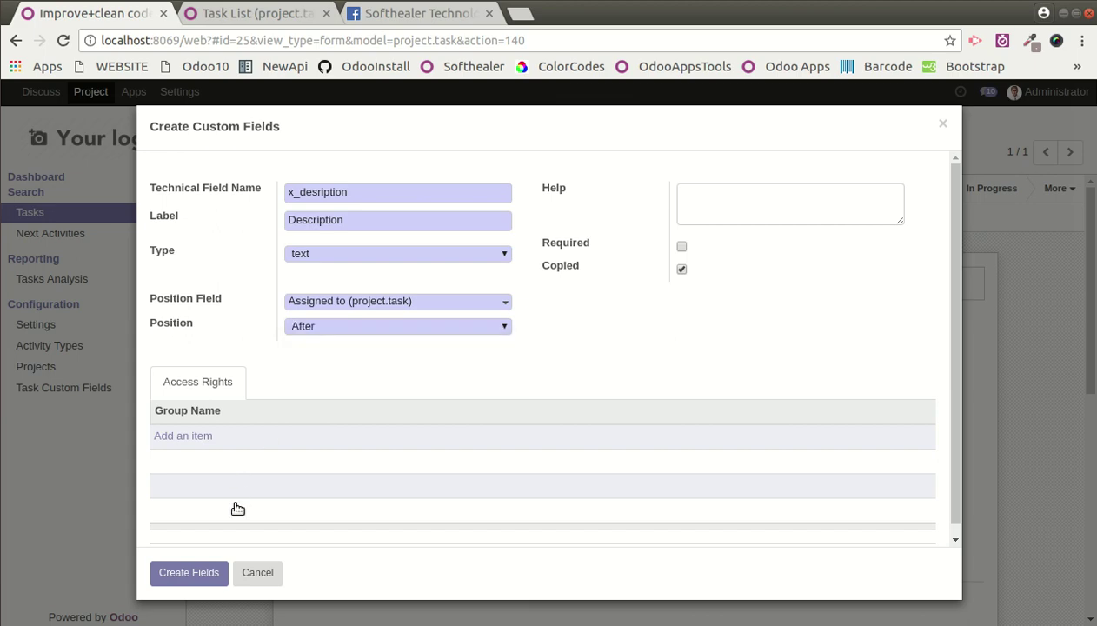
{"action": "left_click", "coordinate": [191, 575]}
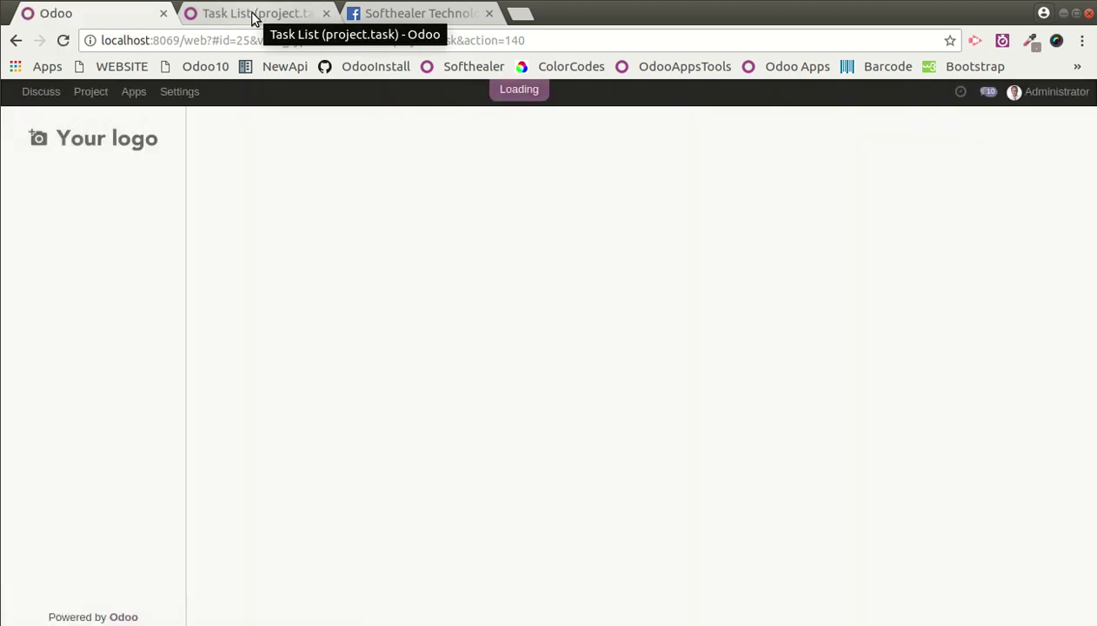
Step: Open the task for editing and check where the Description field sits on the form
{"action": "left_click", "coordinate": [217, 149]}
{"action": "scroll", "coordinate": [355, 291], "scroll_direction": "down", "scroll_amount": 4}
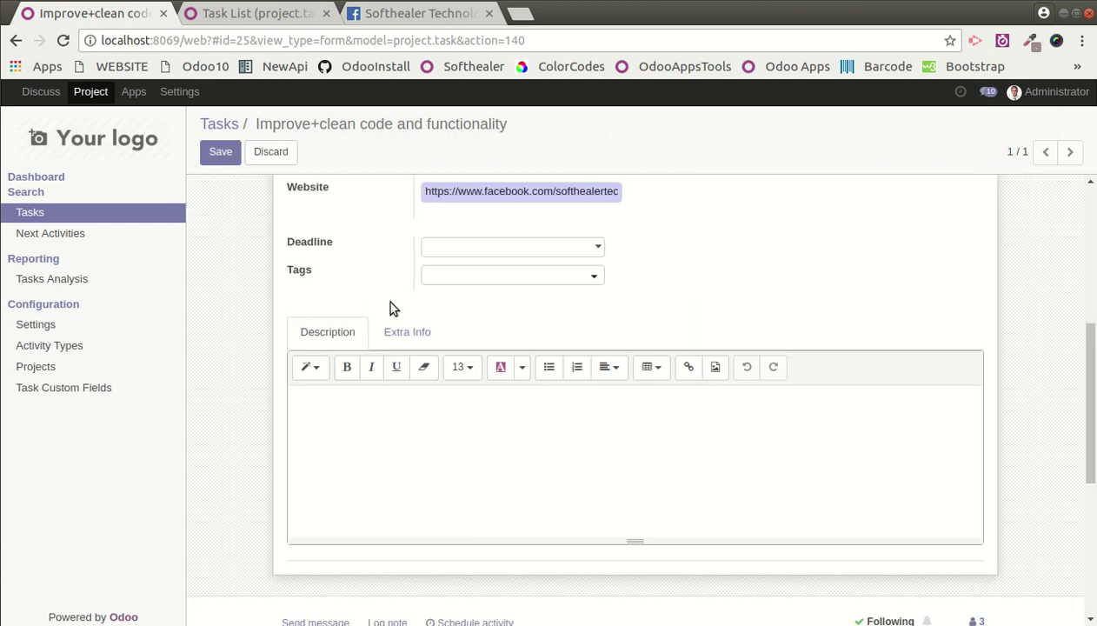
{"action": "scroll", "coordinate": [391, 311], "scroll_direction": "up", "scroll_amount": 1}
{"action": "scroll", "coordinate": [391, 311], "scroll_direction": "up", "scroll_amount": 2}
{"action": "scroll", "coordinate": [426, 352], "scroll_direction": "up", "scroll_amount": 3}
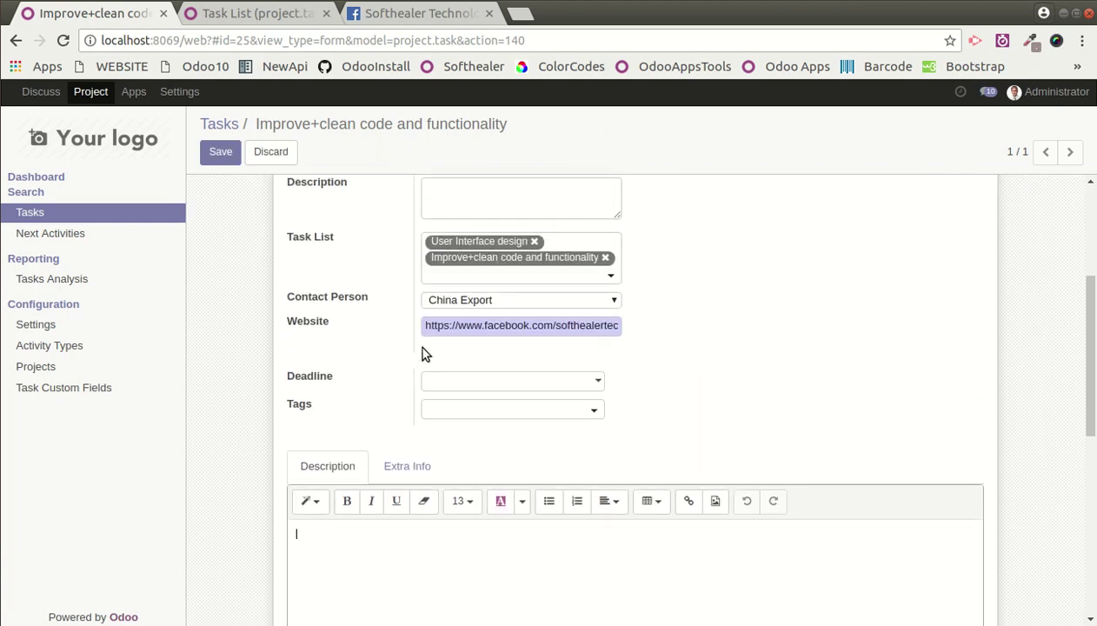
{"action": "scroll", "coordinate": [435, 326], "scroll_direction": "up", "scroll_amount": 2}
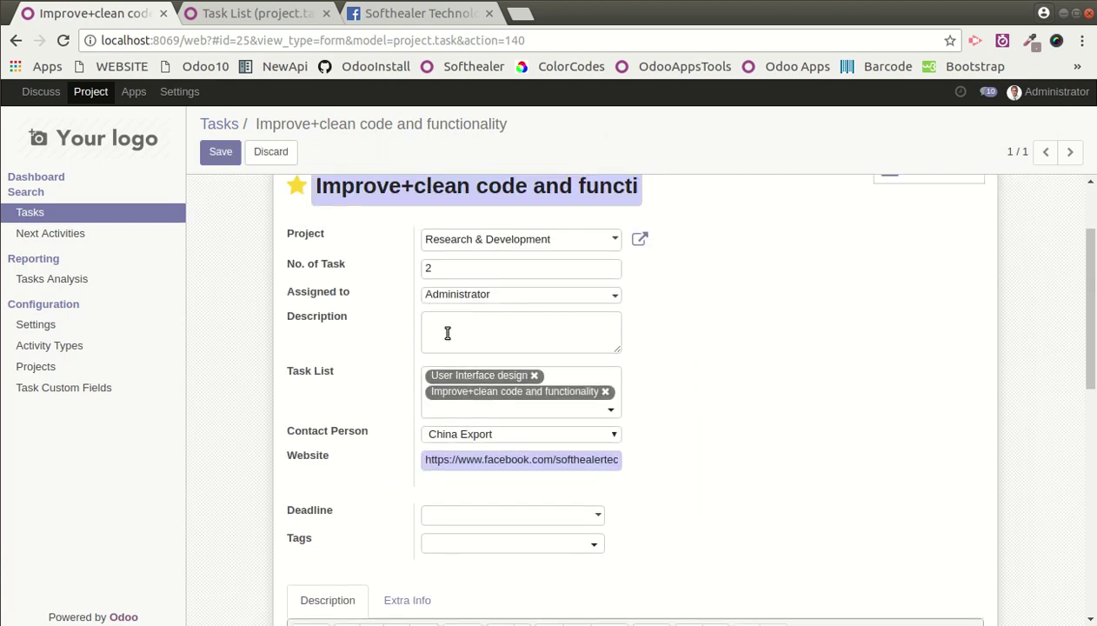
Step: Open the x_desription record in Task Custom Fields and delete it
{"action": "left_click", "coordinate": [230, 14]}
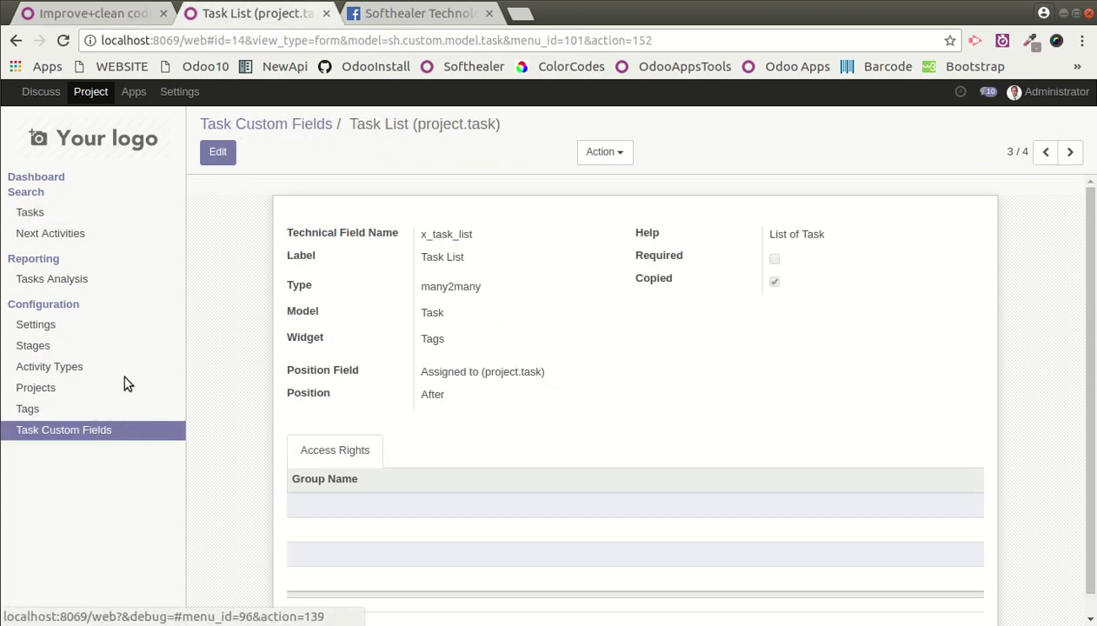
{"action": "left_click", "coordinate": [103, 431]}
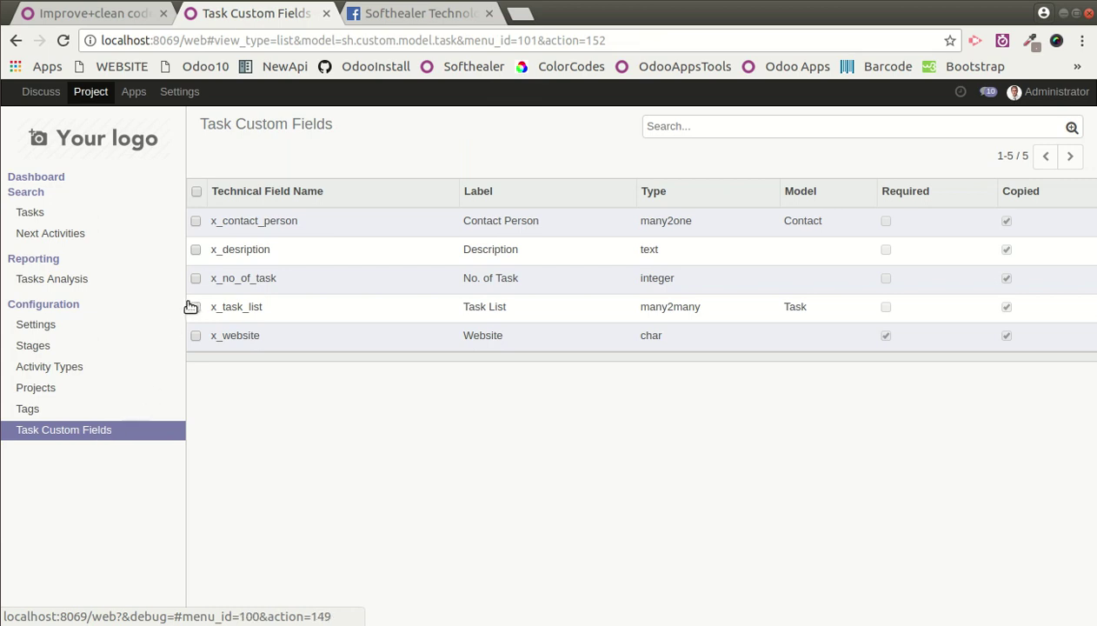
{"action": "left_click", "coordinate": [285, 255]}
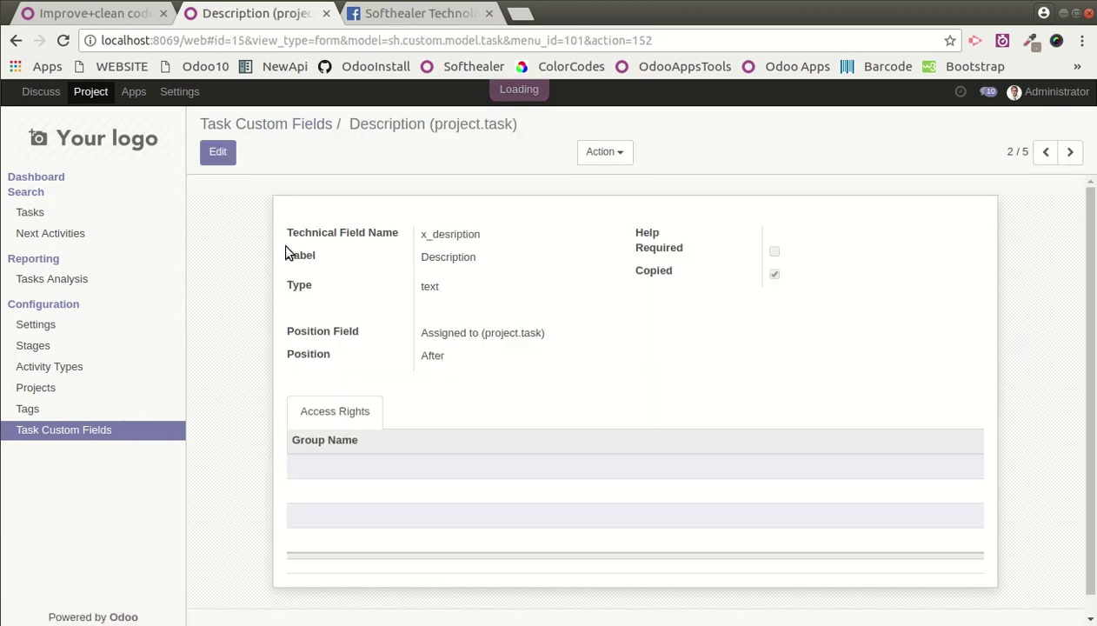
{"action": "left_click", "coordinate": [220, 158]}
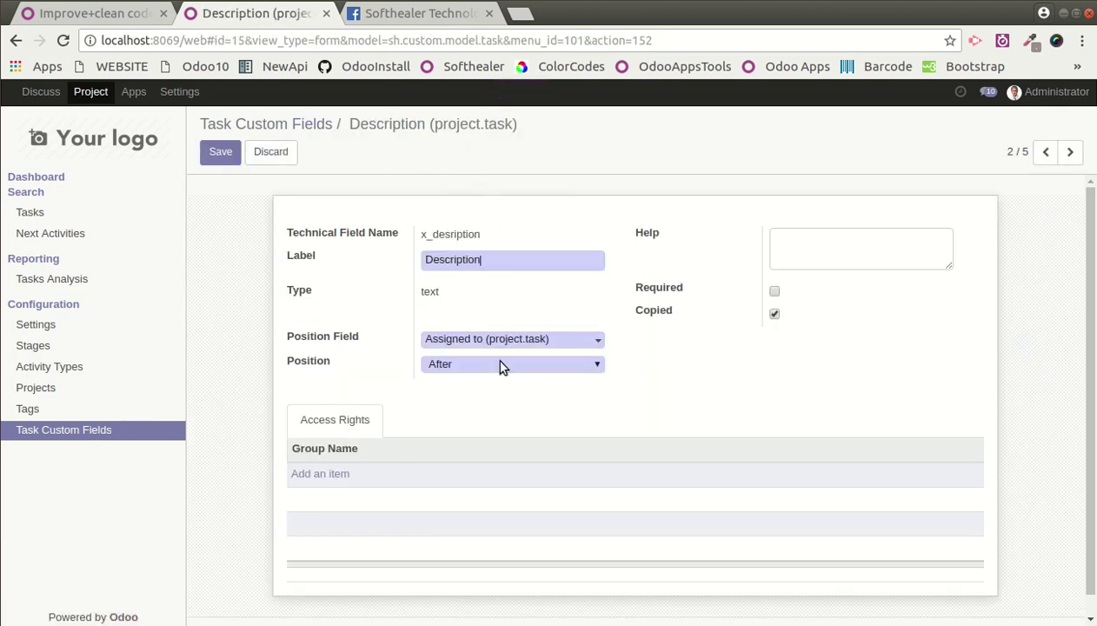
{"action": "left_click", "coordinate": [274, 158]}
{"action": "left_click", "coordinate": [606, 153]}
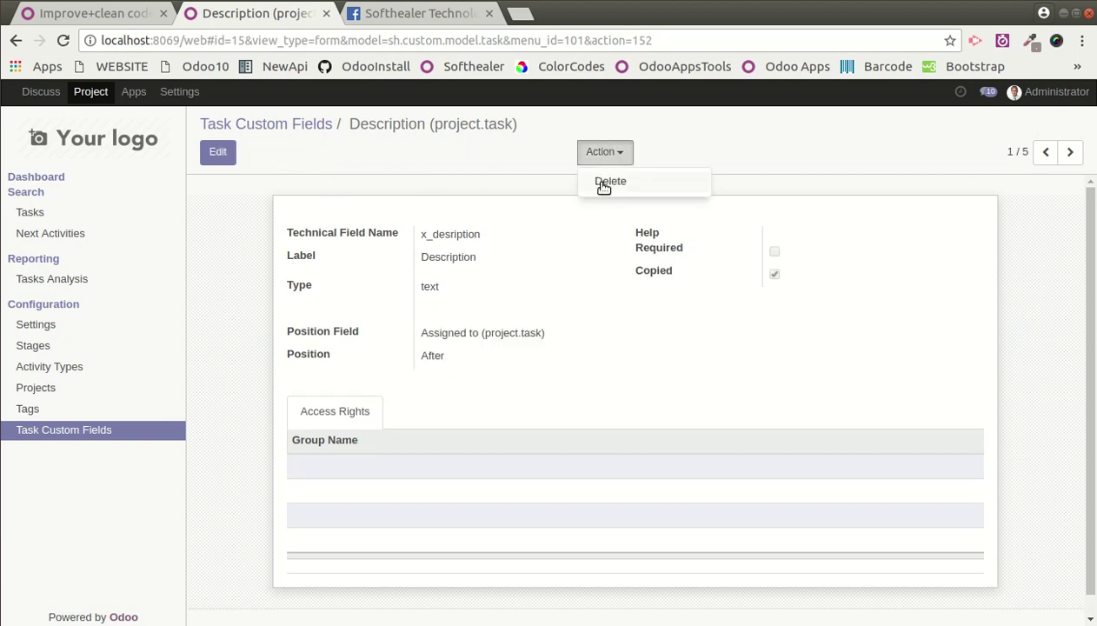
{"action": "left_click", "coordinate": [610, 182]}
{"action": "left_click", "coordinate": [300, 222]}
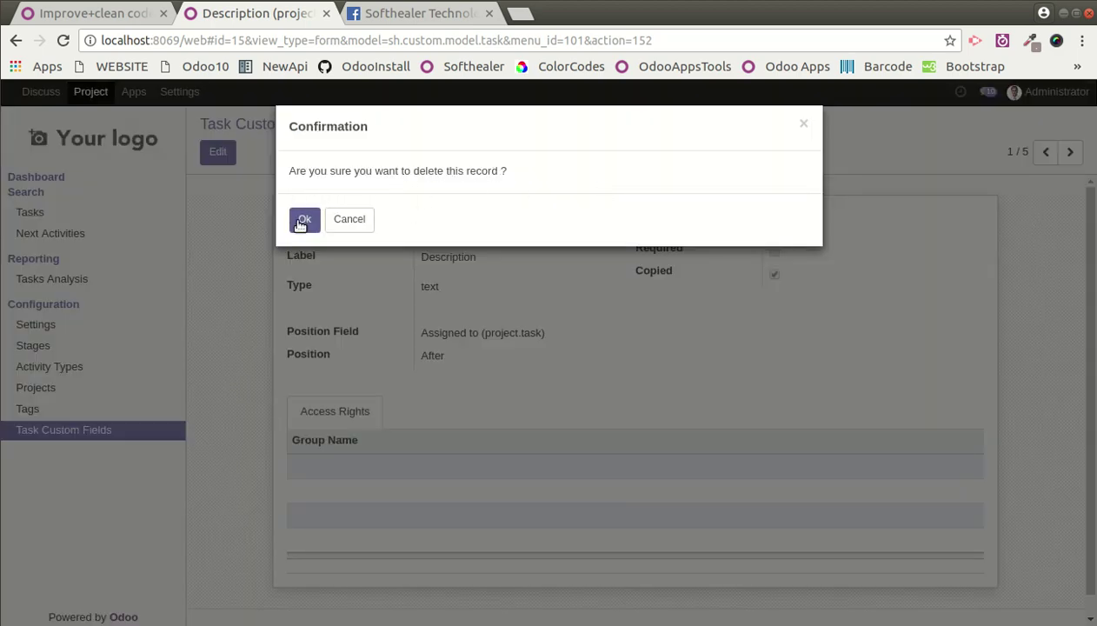
{"action": "left_click", "coordinate": [339, 221]}
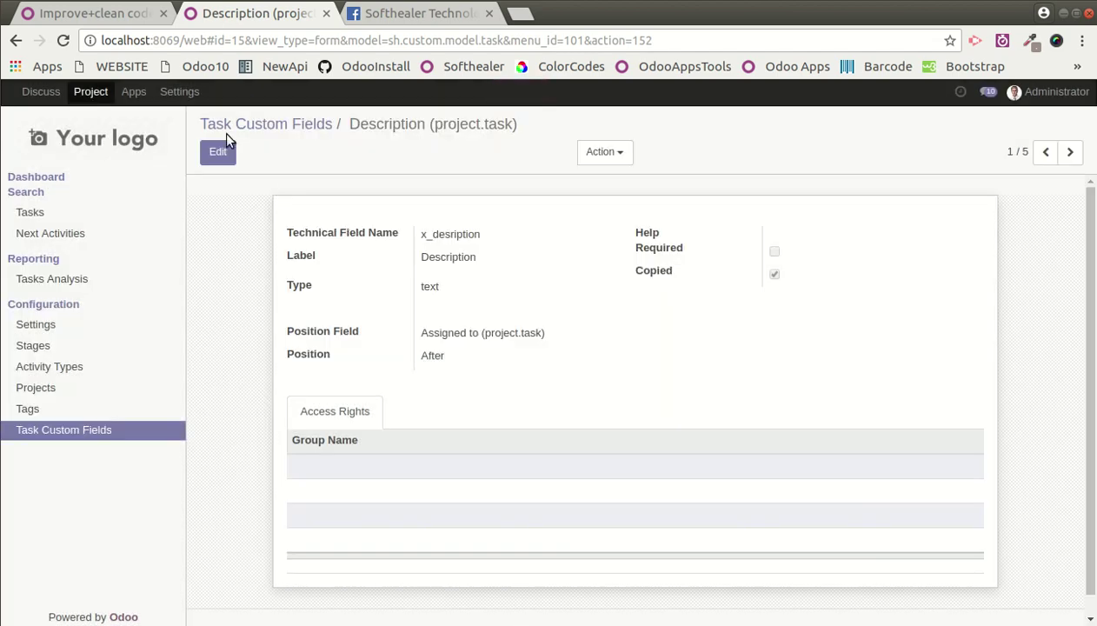
Step: Reload the task, open it for editing and review its remaining custom fields
{"action": "left_click", "coordinate": [74, 15]}
{"action": "left_click", "coordinate": [63, 40]}
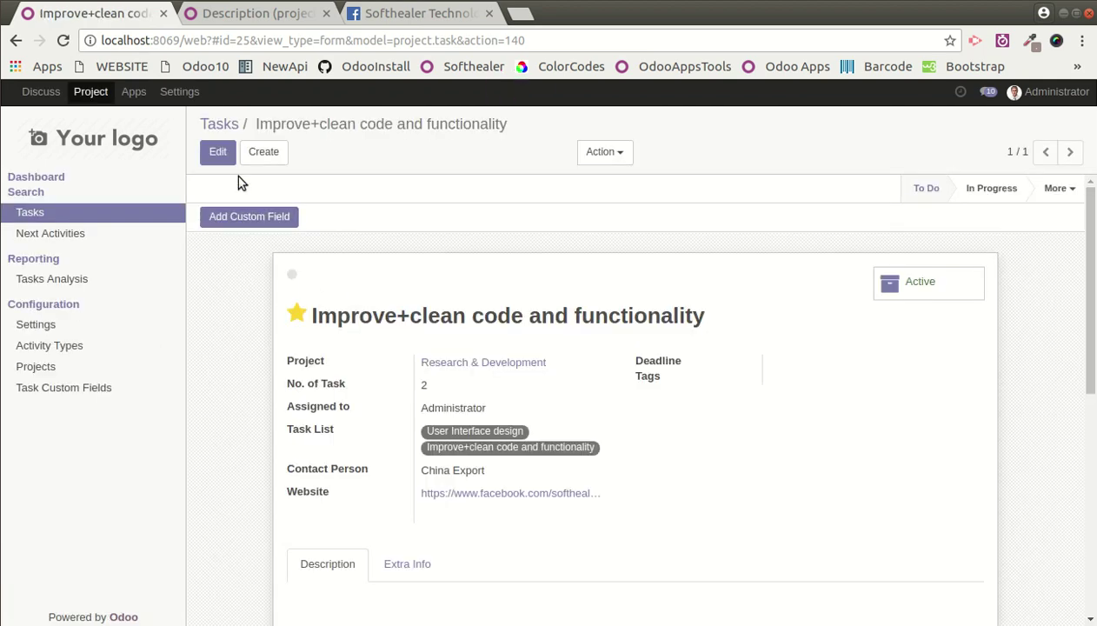
{"action": "left_click", "coordinate": [218, 151]}
{"action": "scroll", "coordinate": [391, 374], "scroll_direction": "down", "scroll_amount": 5}
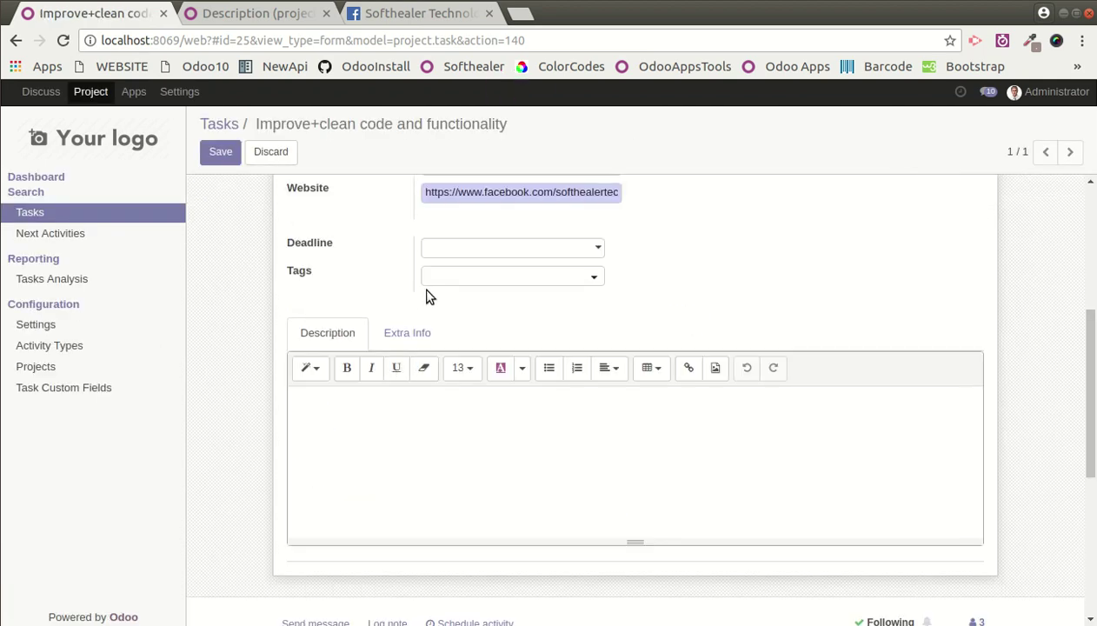
{"action": "scroll", "coordinate": [431, 270], "scroll_direction": "up", "scroll_amount": 3}
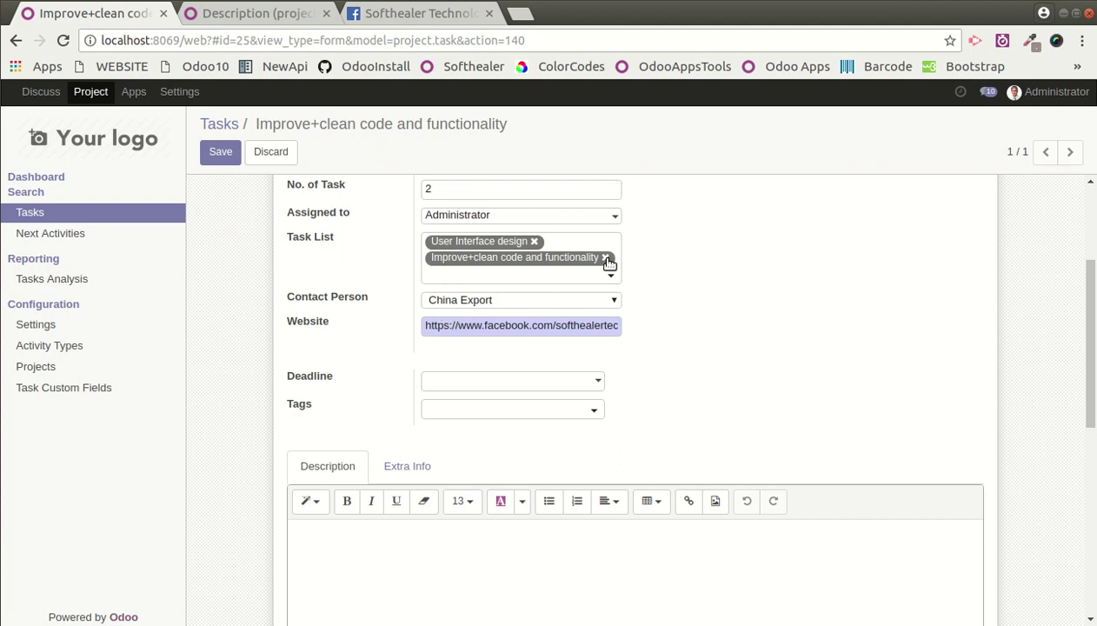
{"action": "left_click", "coordinate": [974, 2]}
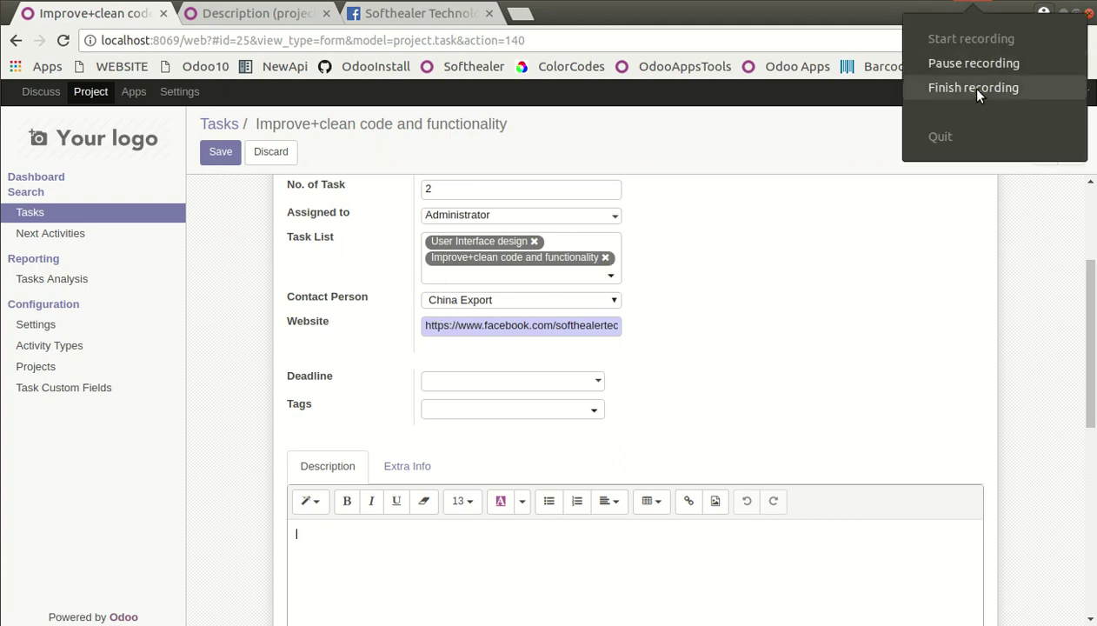